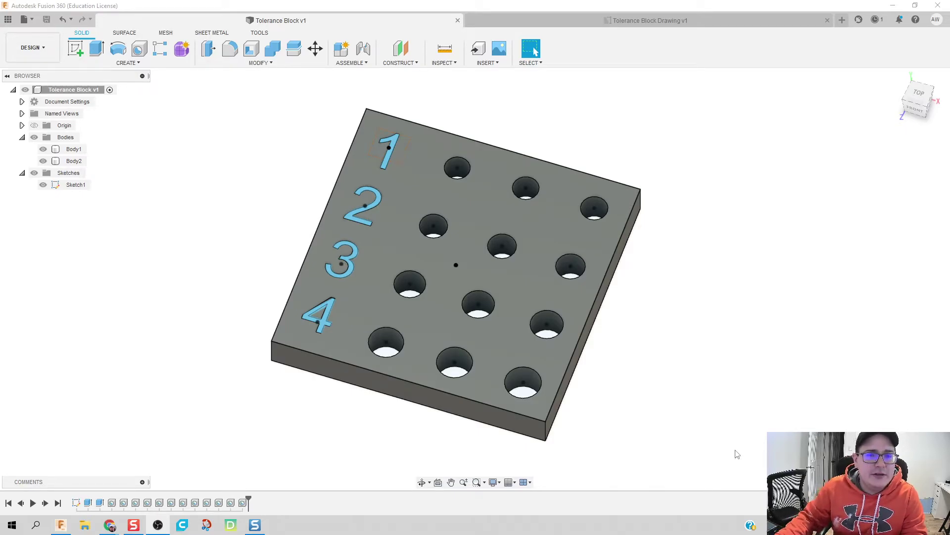
Create a new design and start a sketch on the horizontal top plane.
{"action": "left_click", "coordinate": [646, 21]}
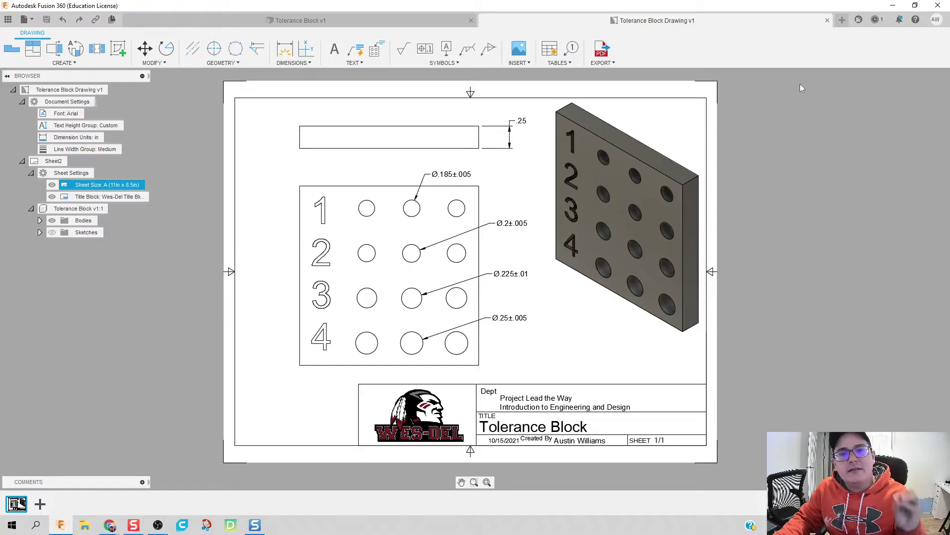
{"action": "left_click", "coordinate": [842, 20]}
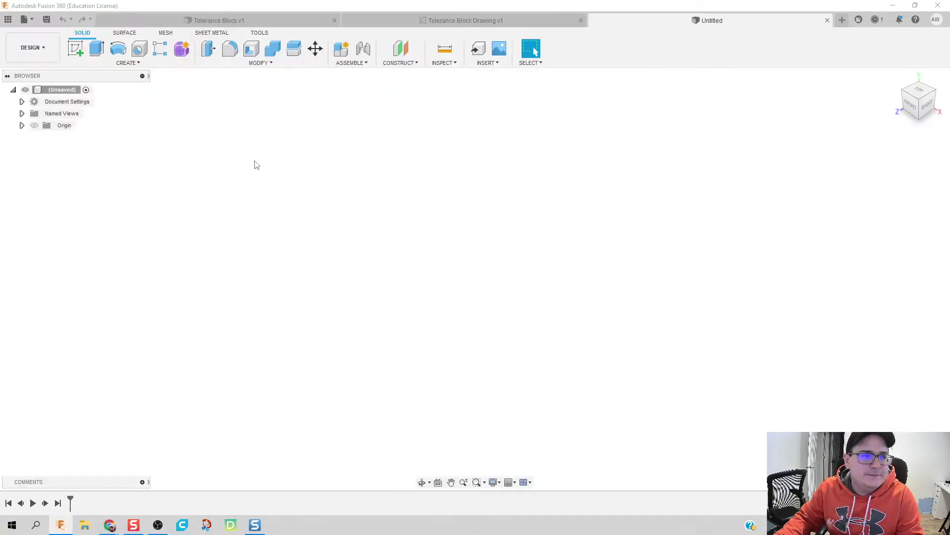
{"action": "left_click", "coordinate": [76, 48]}
{"action": "left_click", "coordinate": [472, 297]}
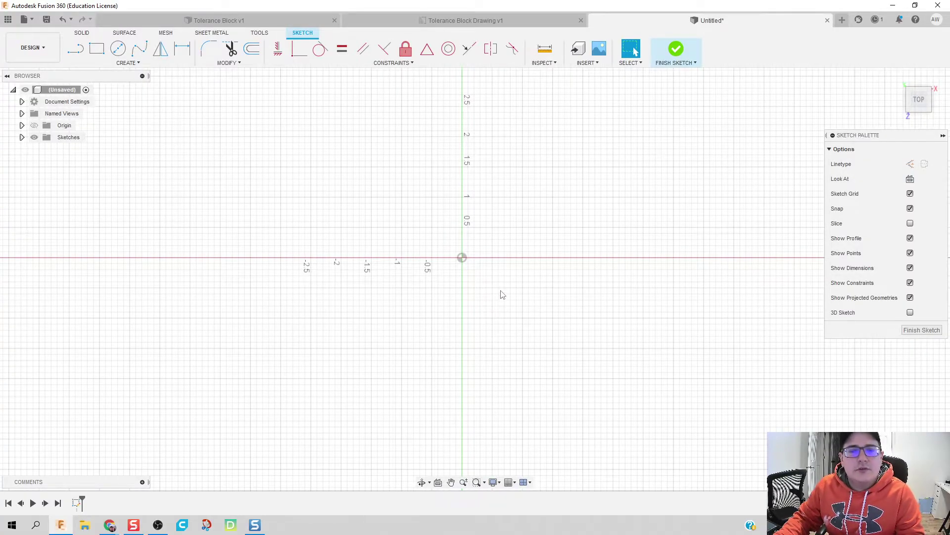
Sketch a 2 in by 2 in center rectangle centred on the origin.
{"action": "left_click", "coordinate": [141, 64]}
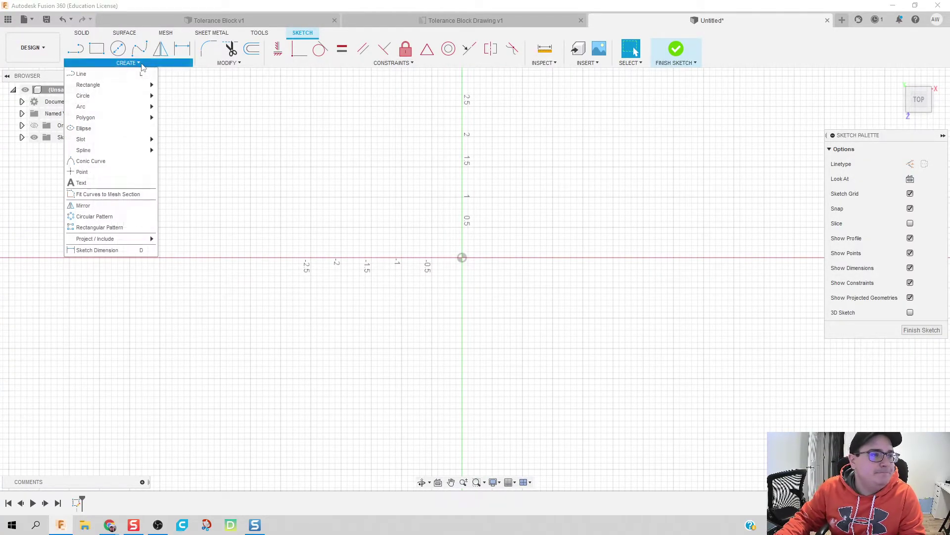
{"action": "mouse_move", "coordinate": [114, 86]}
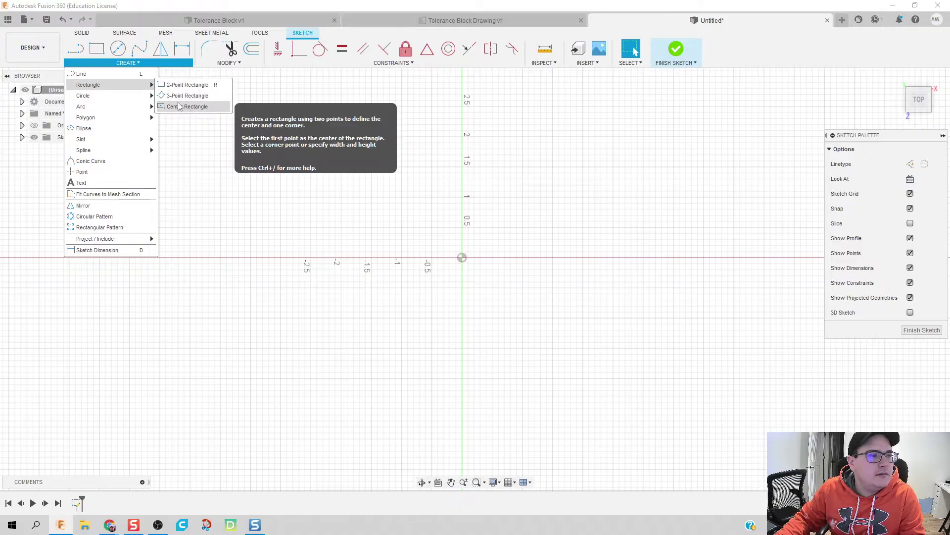
{"action": "left_click", "coordinate": [179, 106]}
{"action": "left_click", "coordinate": [462, 257]}
{"action": "type", "text": "2"}
{"action": "key", "text": "Tab"}
{"action": "type", "text": "2"}
{"action": "key", "text": "Return"}
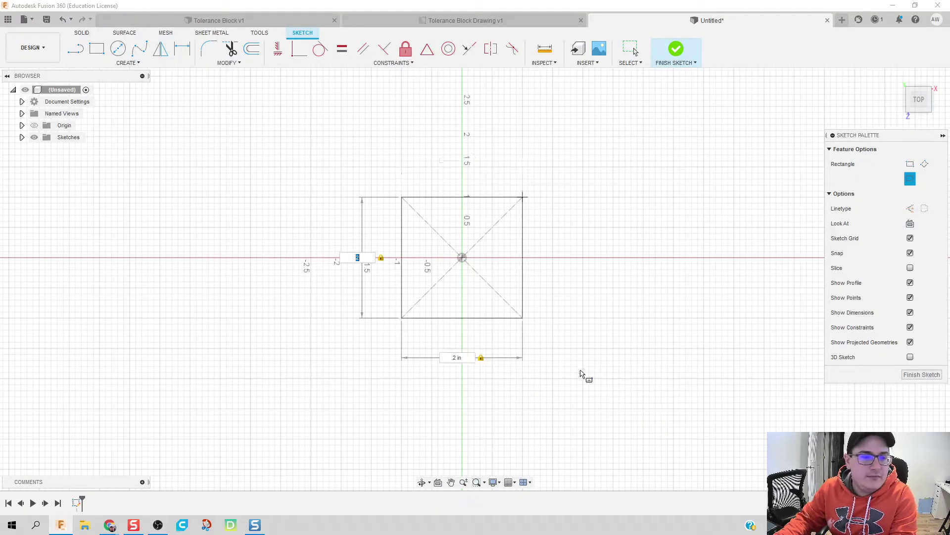
{"action": "key", "text": "Escape"}
Delete both diagonal construction lines inside the square.
{"action": "scroll", "coordinate": [466, 267], "scroll_direction": "up", "scroll_amount": 3}
{"action": "scroll", "coordinate": [465, 270], "scroll_direction": "up", "scroll_amount": 3}
{"action": "middle_click_drag", "start_coordinate": [460, 268], "coordinate": [482, 253]}
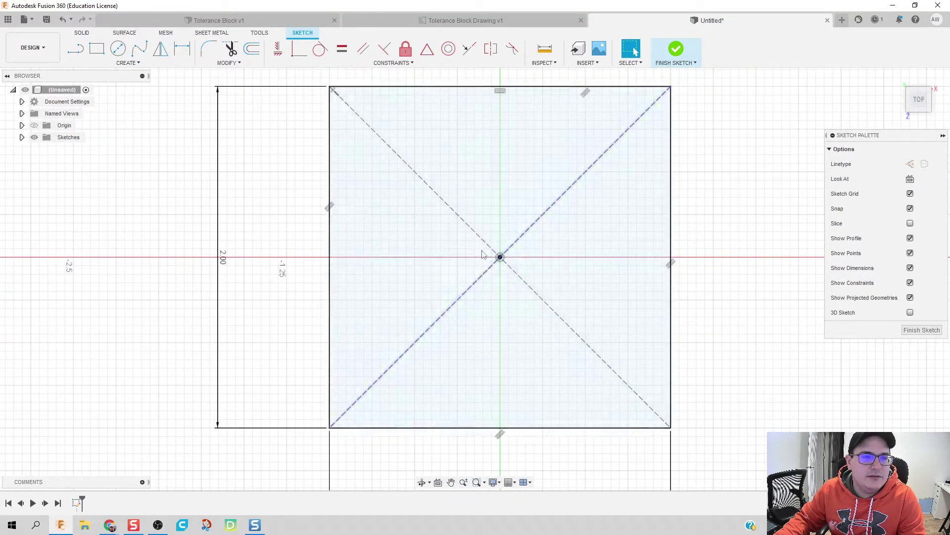
{"action": "left_click", "coordinate": [455, 212]}
{"action": "key", "text": "Delete"}
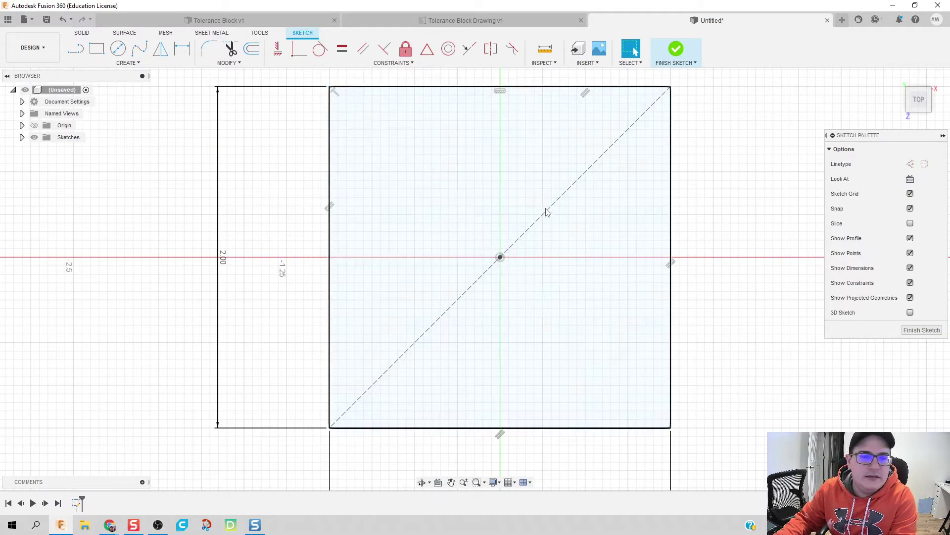
{"action": "left_click", "coordinate": [549, 208]}
{"action": "key", "text": "Delete"}
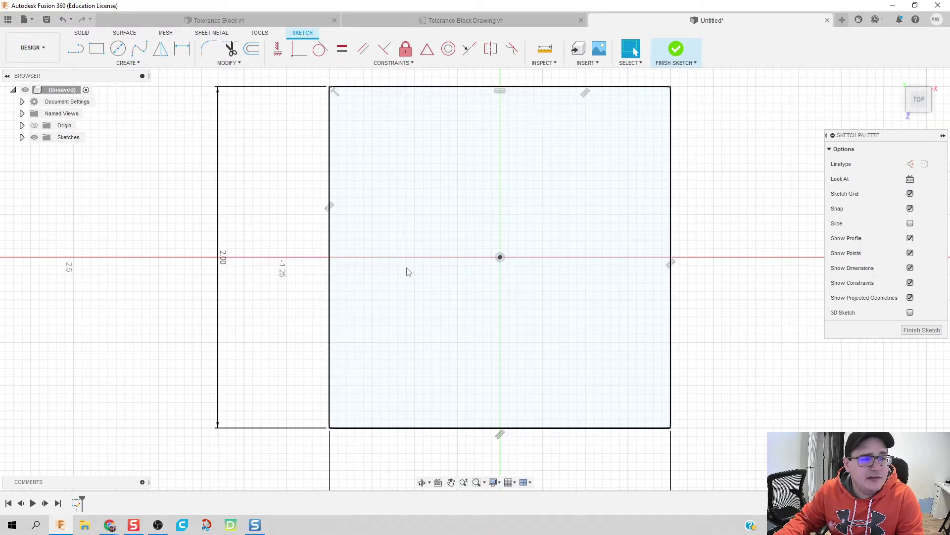
Place a sketch point inside the square near its upper-left corner, about 0.25 in from each adjacent edge.
{"action": "left_click", "coordinate": [111, 63]}
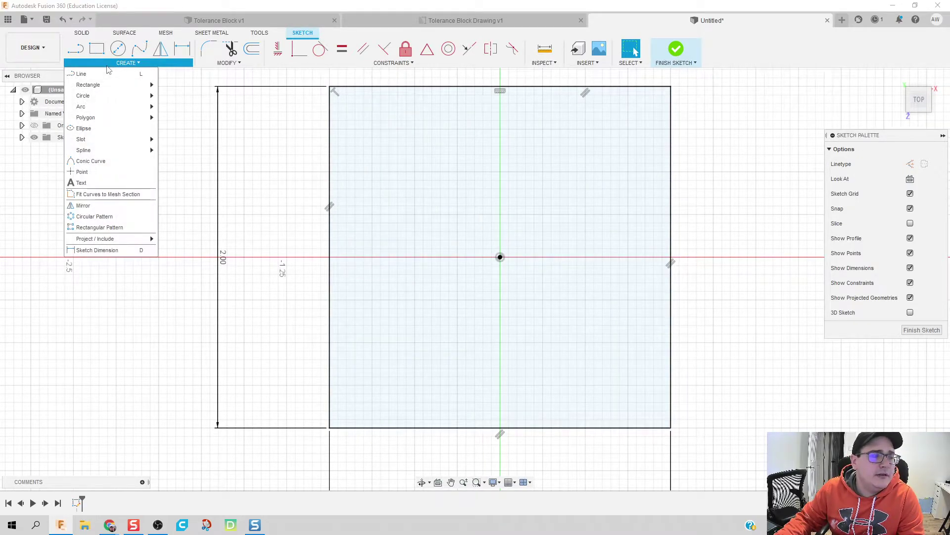
{"action": "left_click", "coordinate": [129, 172]}
{"action": "left_click", "coordinate": [372, 128]}
{"action": "middle_click_drag", "start_coordinate": [395, 179], "coordinate": [389, 236]}
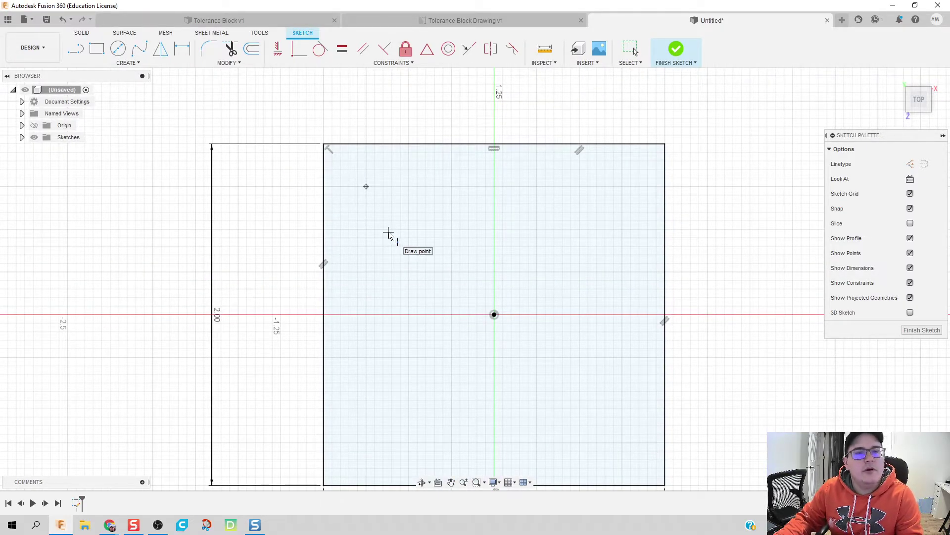
{"action": "key", "text": "Escape"}
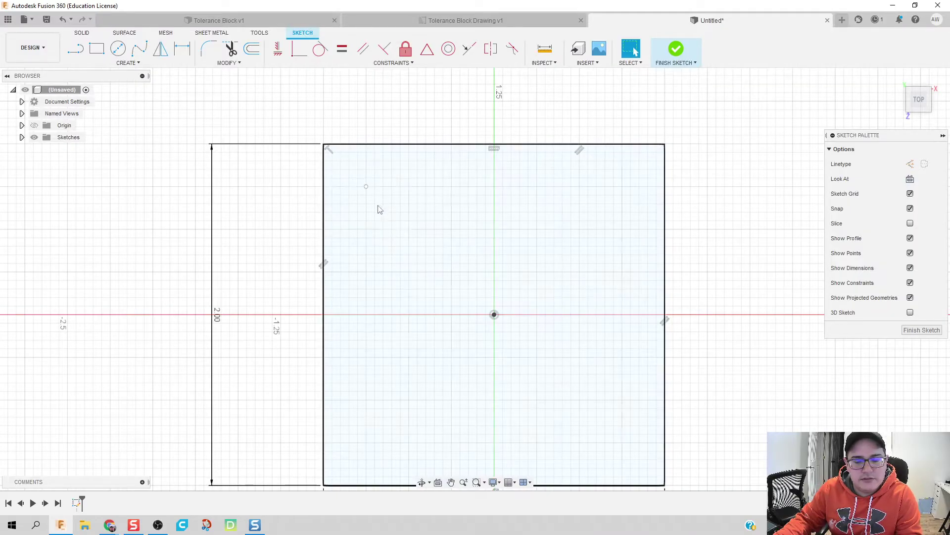
Dimension the point 0.25 in from the square's left edge and 0.25 in from its top edge.
{"action": "key", "text": "d"}
{"action": "left_click", "coordinate": [366, 187]}
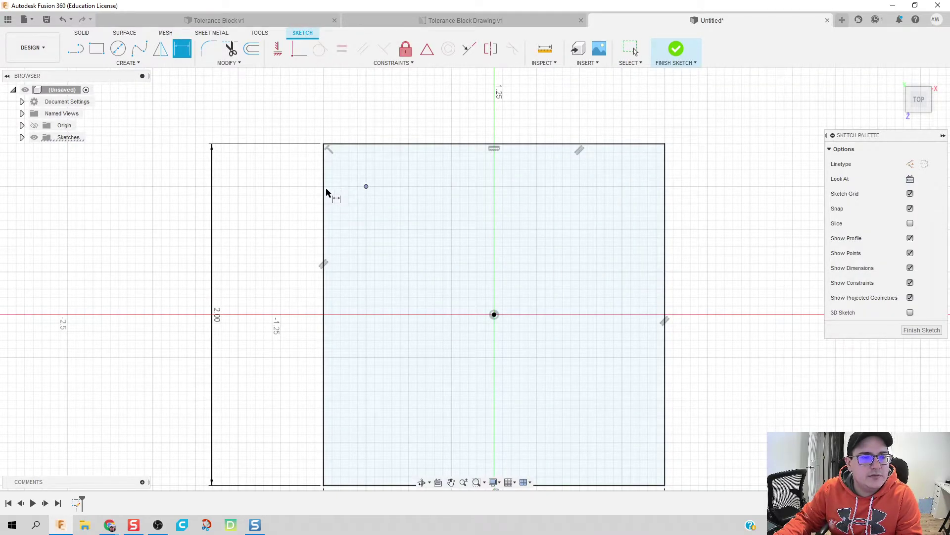
{"action": "left_click", "coordinate": [325, 196]}
{"action": "left_click", "coordinate": [365, 140]}
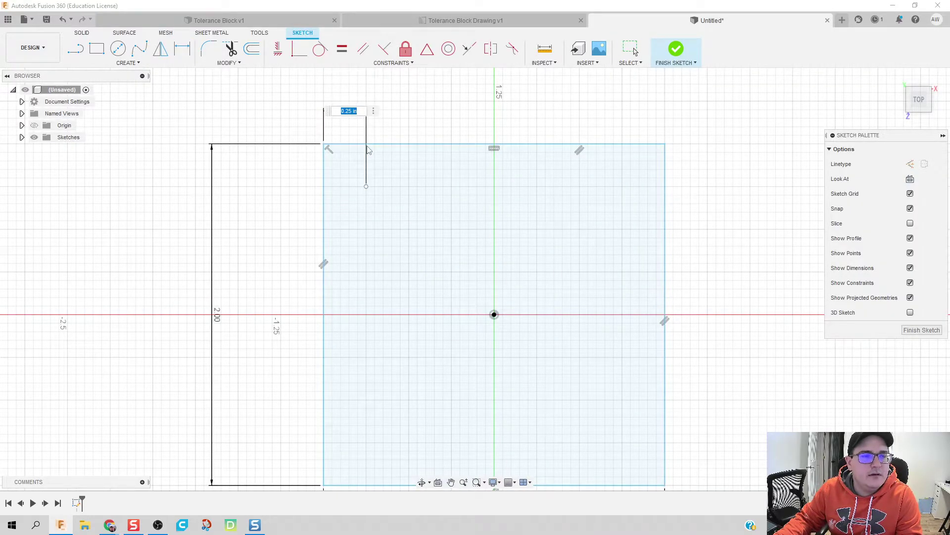
{"action": "key", "text": "Return"}
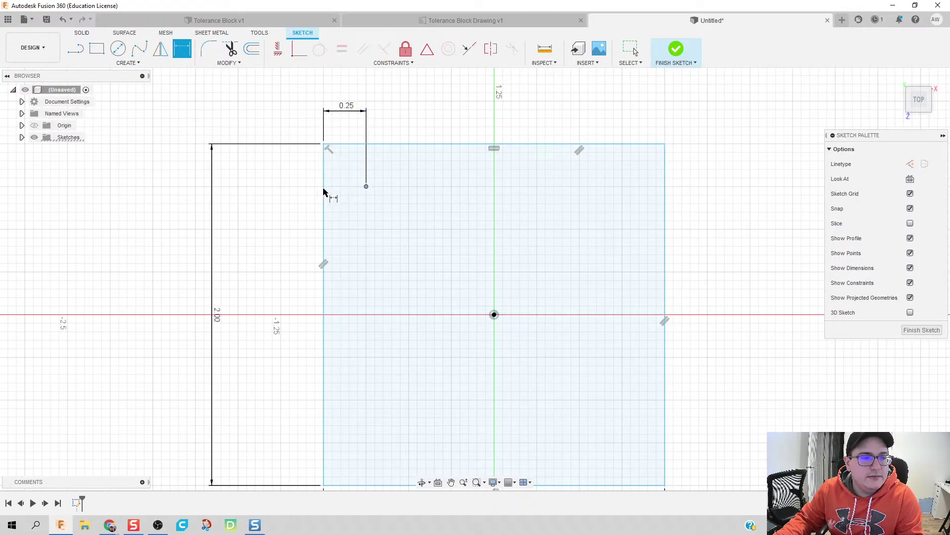
{"action": "left_click", "coordinate": [349, 144]}
{"action": "left_click", "coordinate": [295, 176]}
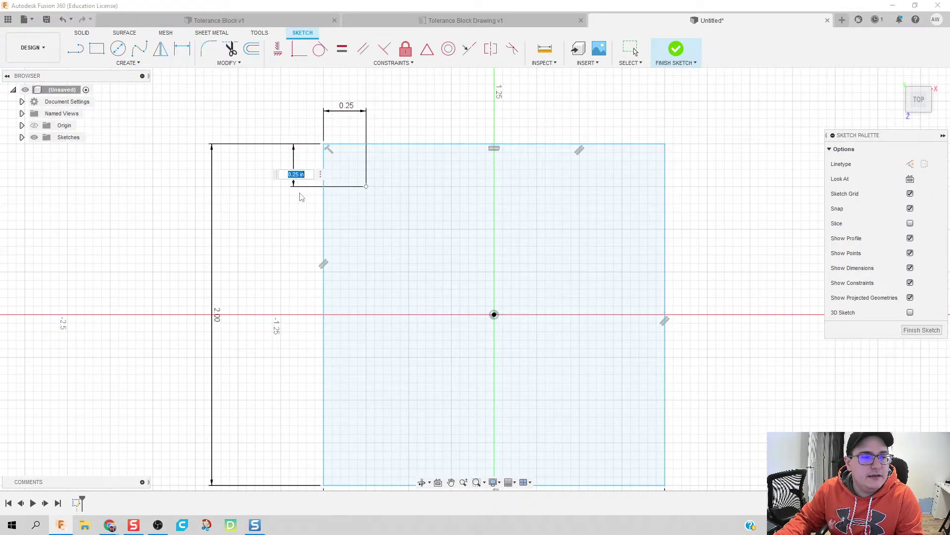
{"action": "key", "text": "Return"}
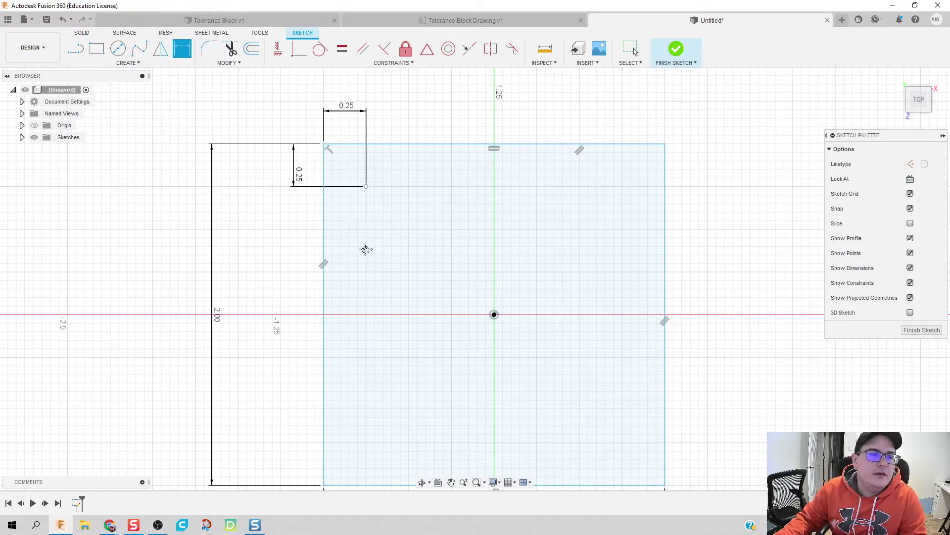
{"action": "middle_click_drag", "start_coordinate": [365, 250], "coordinate": [368, 207]}
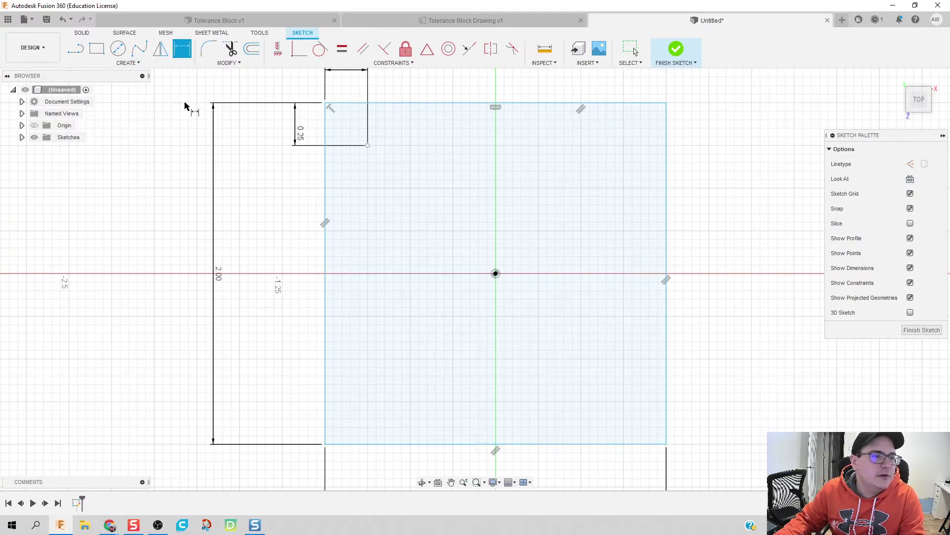
{"action": "key", "text": "Escape"}
Start a rectangular pattern of the point with 4 instances over 1.50 in horizontally, extended about 1.45 in downward.
{"action": "left_click", "coordinate": [136, 63]}
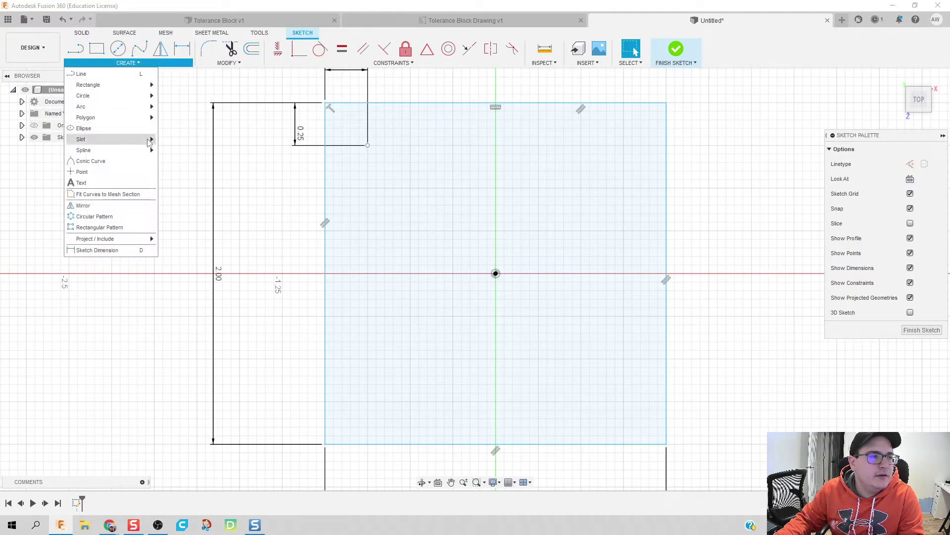
{"action": "left_click", "coordinate": [140, 227]}
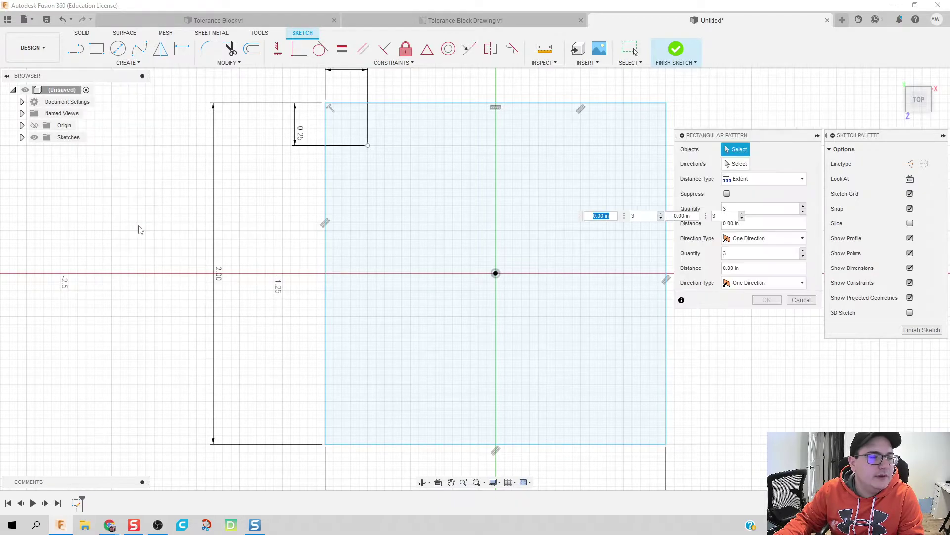
{"action": "left_click", "coordinate": [365, 145]}
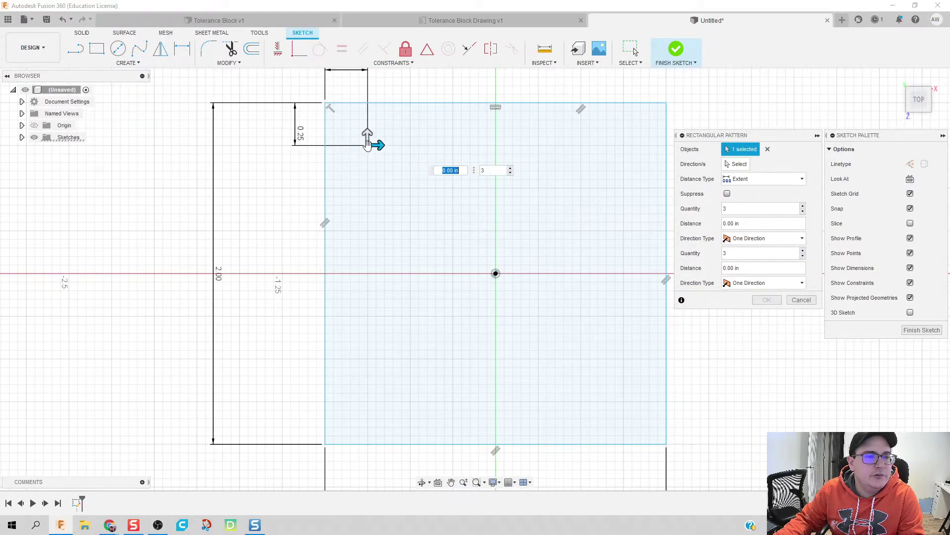
{"action": "left_click_drag", "start_coordinate": [378, 145], "coordinate": [642, 145]}
{"action": "left_click_drag", "start_coordinate": [367, 135], "coordinate": [367, 399]}
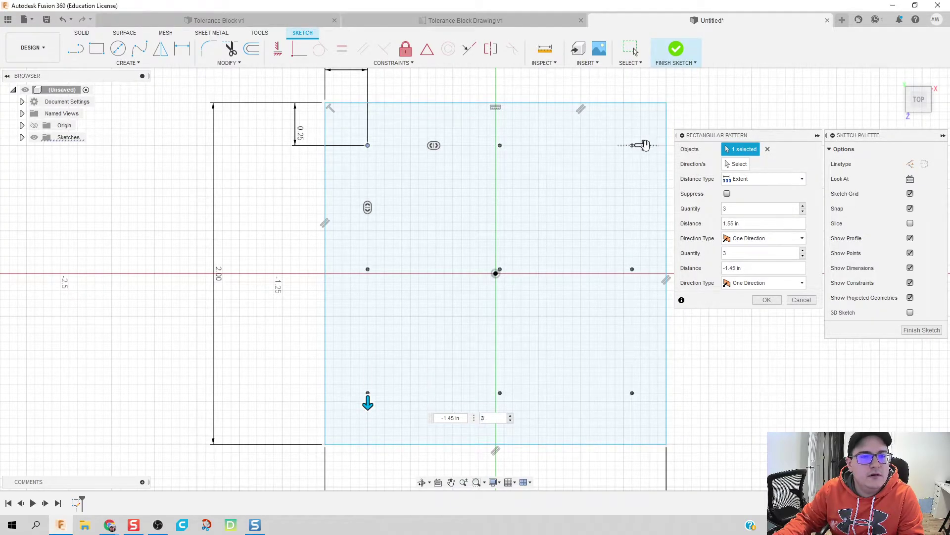
{"action": "mouse_move", "coordinate": [641, 145]}
{"action": "left_mouse_down"}
{"action": "mouse_move", "coordinate": [609, 145]}
{"action": "mouse_move", "coordinate": [633, 144]}
{"action": "left_mouse_up"}
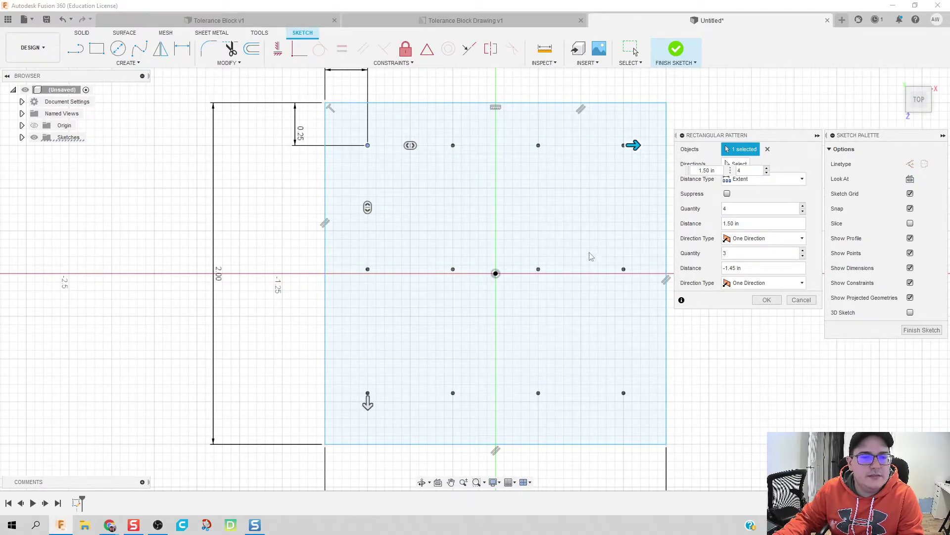
Set the pattern's downward direction to 4 instances over an extent of -1.5 in and create the grid of points.
{"action": "left_click", "coordinate": [367, 403]}
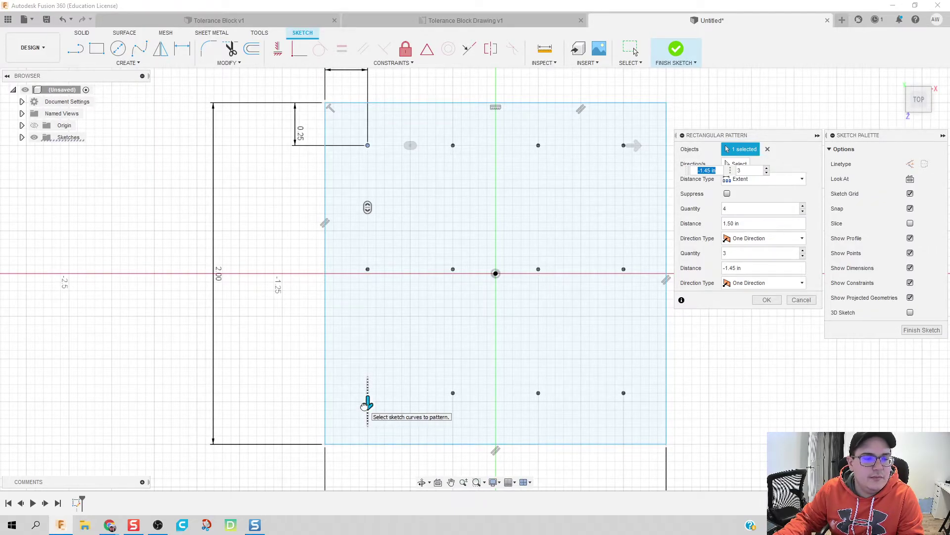
{"action": "key", "text": "Tab"}
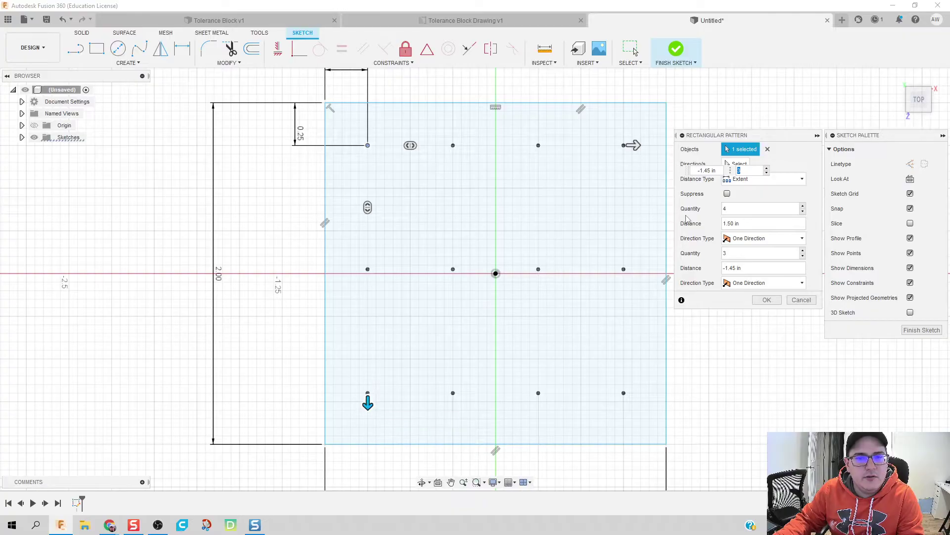
{"action": "double_click", "coordinate": [707, 171]}
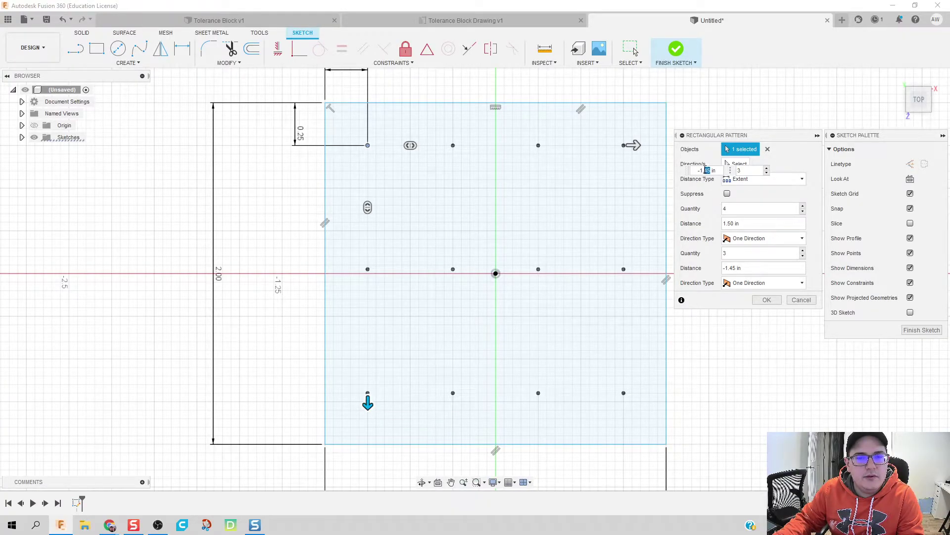
{"action": "type", "text": "5"}
{"action": "key", "text": "Tab"}
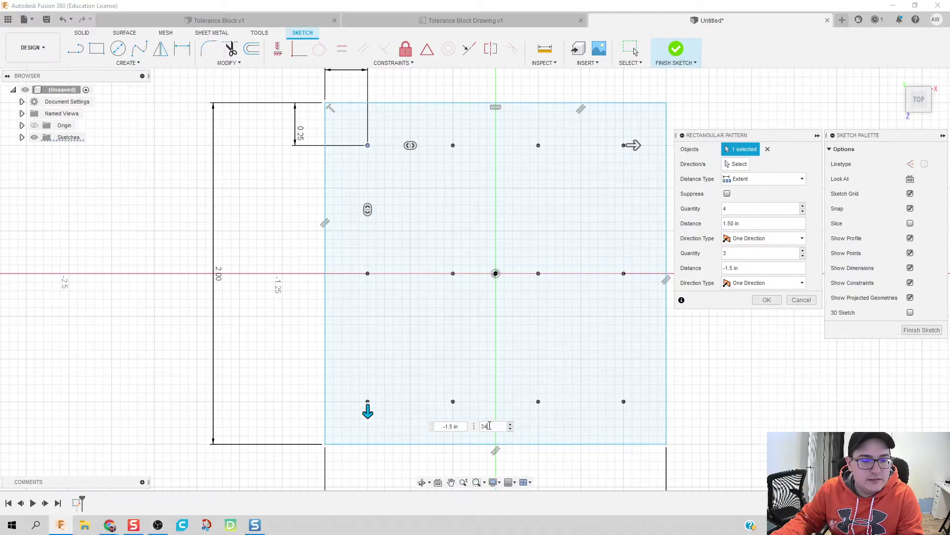
{"action": "type", "text": "4"}
{"action": "key", "text": "BackSpace"}
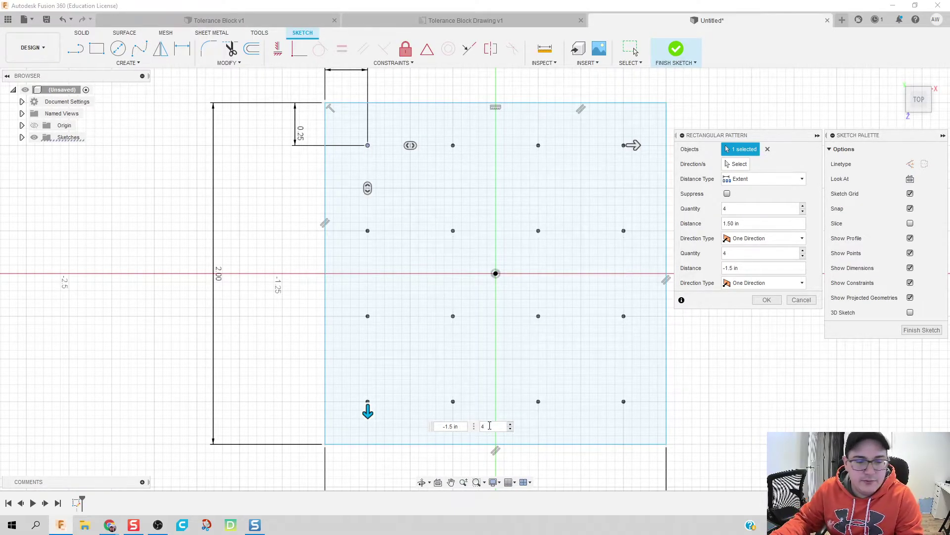
{"action": "key", "text": "Return"}
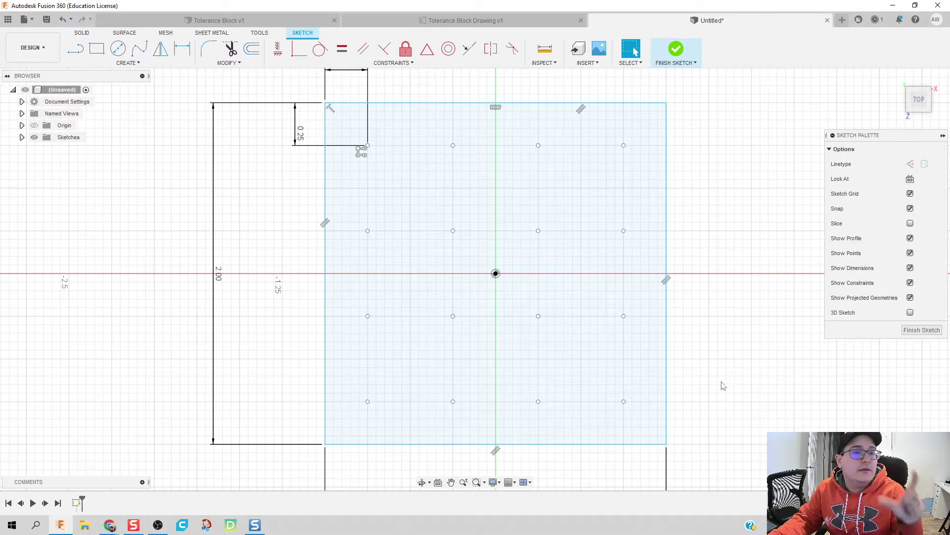
{"action": "key", "text": "Escape"}
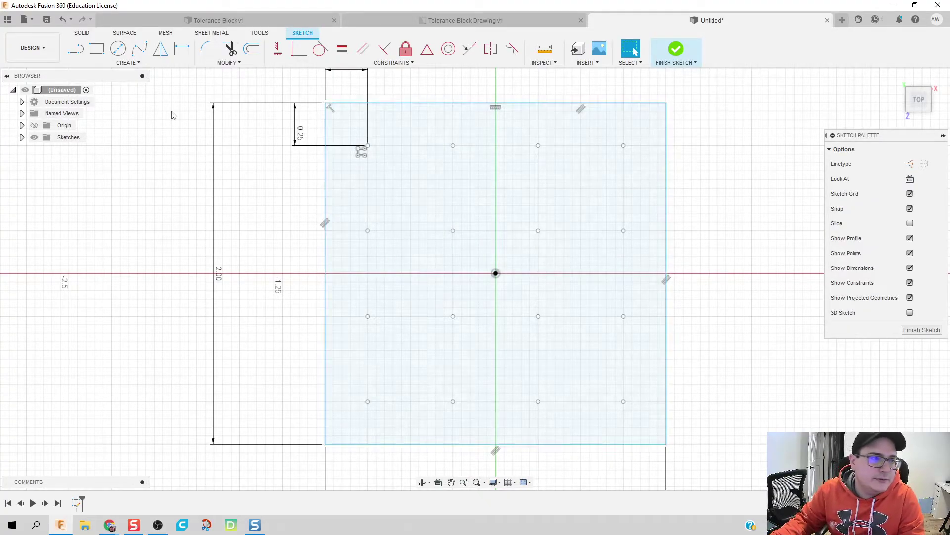
Add sketch text over the square's leftmost column of points, with 1, 2, 3 and 4 on separate lines.
{"action": "left_click", "coordinate": [128, 63]}
{"action": "left_click", "coordinate": [81, 183]}
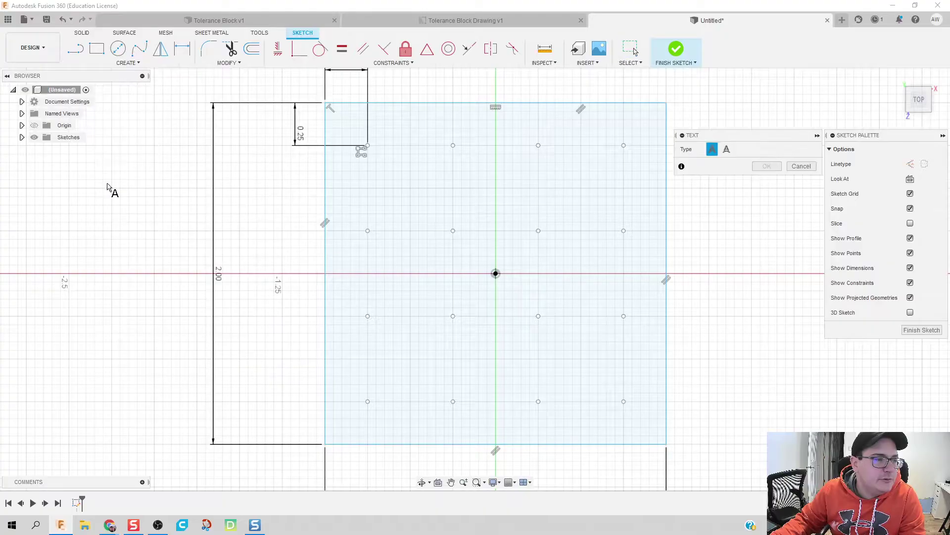
{"action": "left_click", "coordinate": [342, 128]}
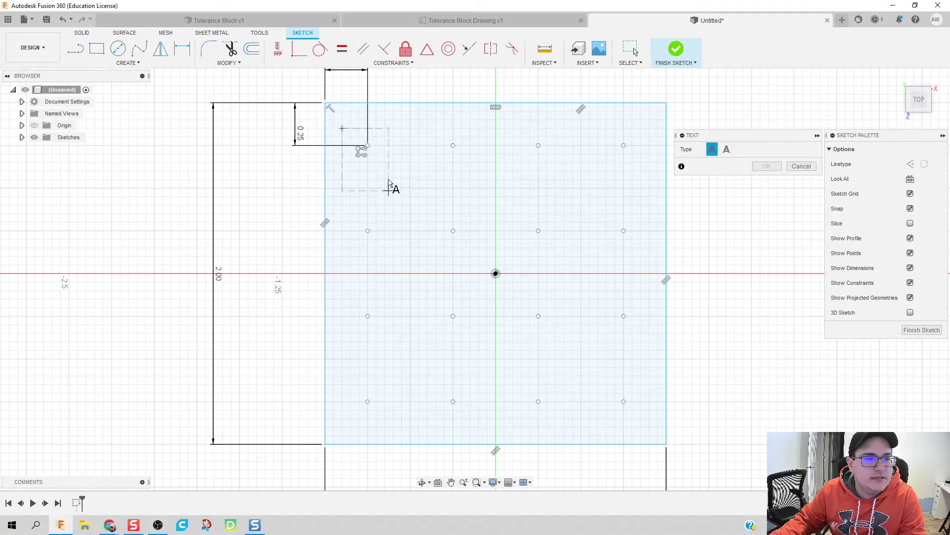
{"action": "left_click", "coordinate": [402, 427]}
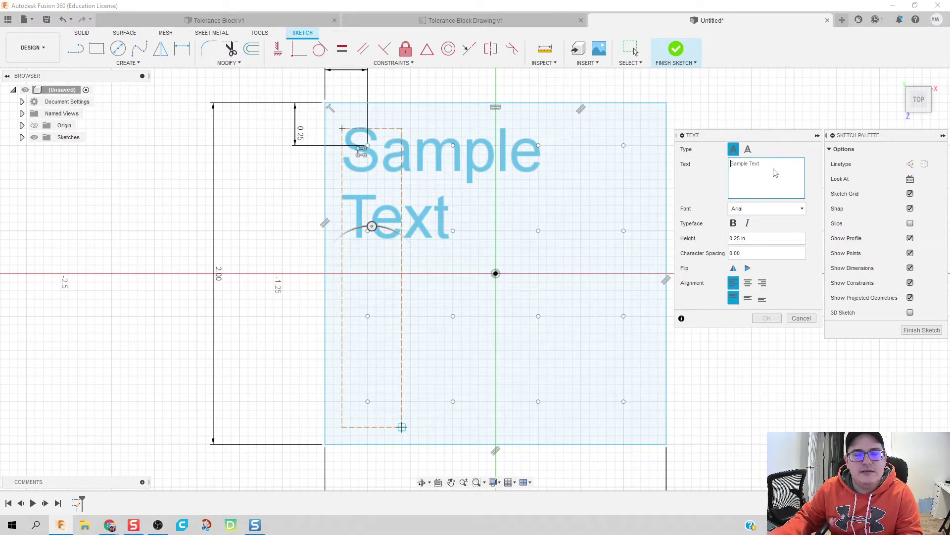
{"action": "type", "text": "1 "}
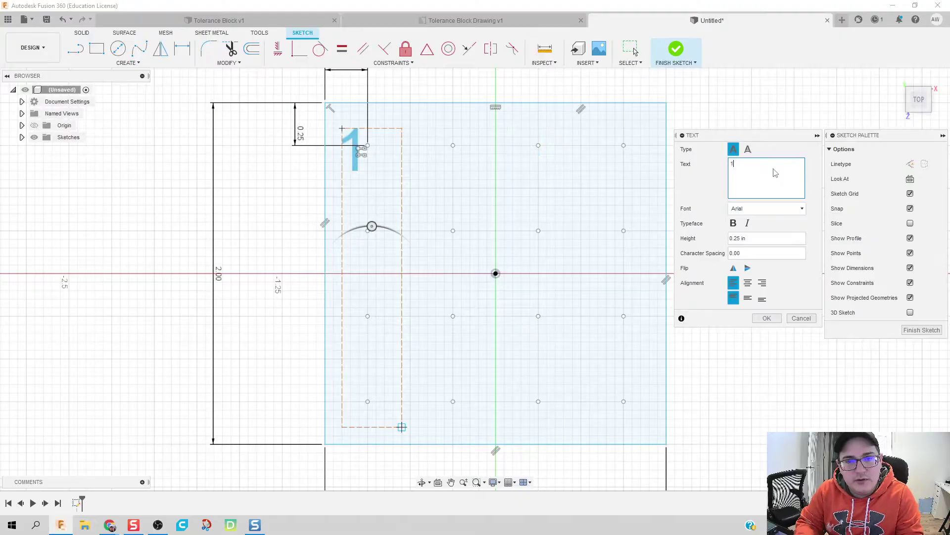
{"action": "type", "text": "2"}
{"action": "key", "text": "Return"}
{"action": "type", "text": "3 "}
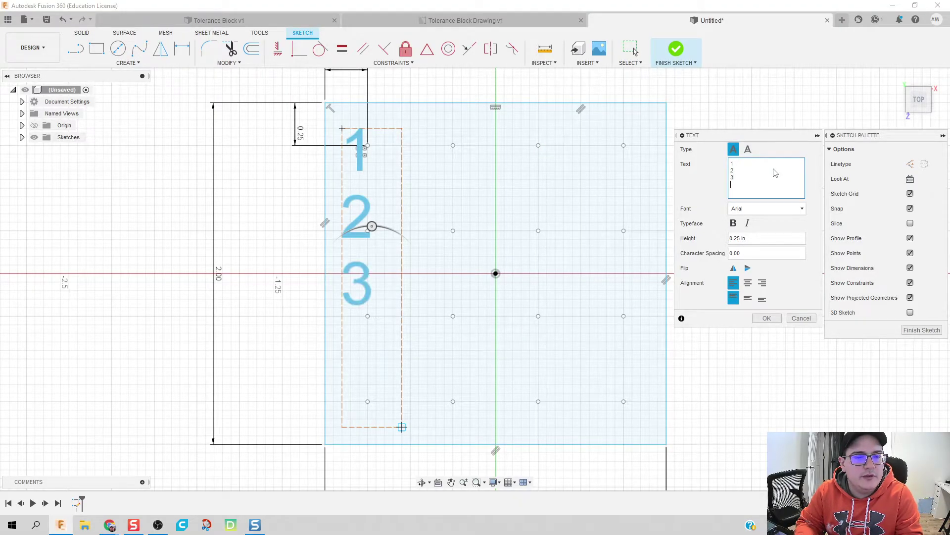
{"action": "type", "text": "4"}
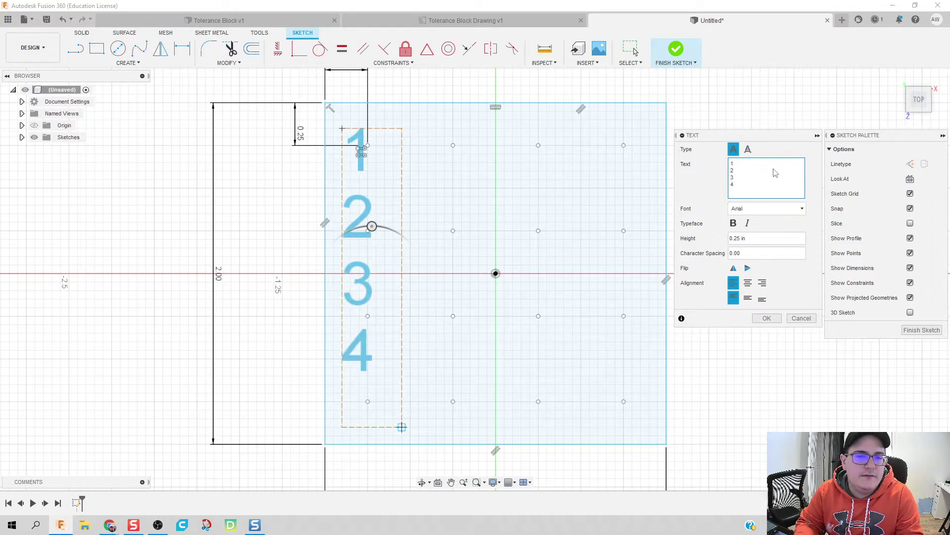
Set the text height to 0.3 in and shift the text box slightly up and to the right over its points.
{"action": "left_click", "coordinate": [743, 239]}
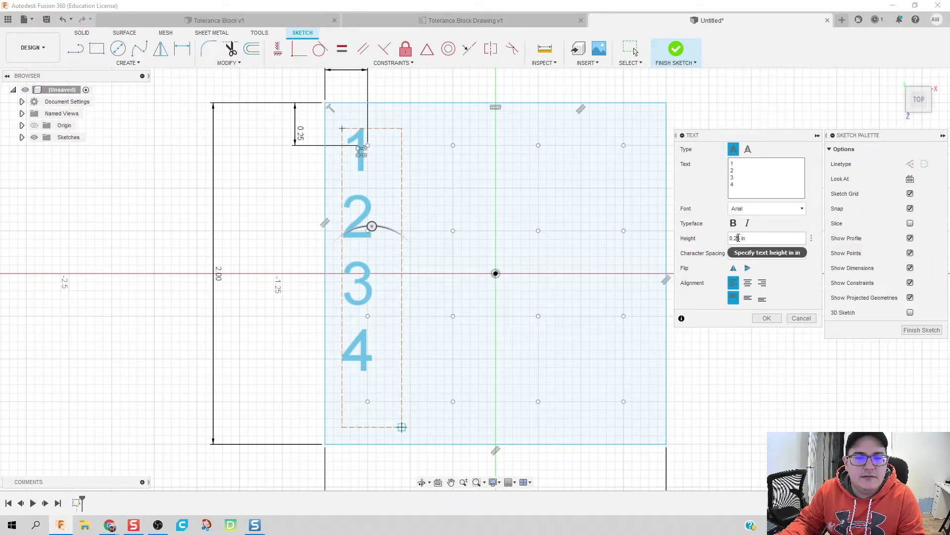
{"action": "double_click", "coordinate": [735, 237]}
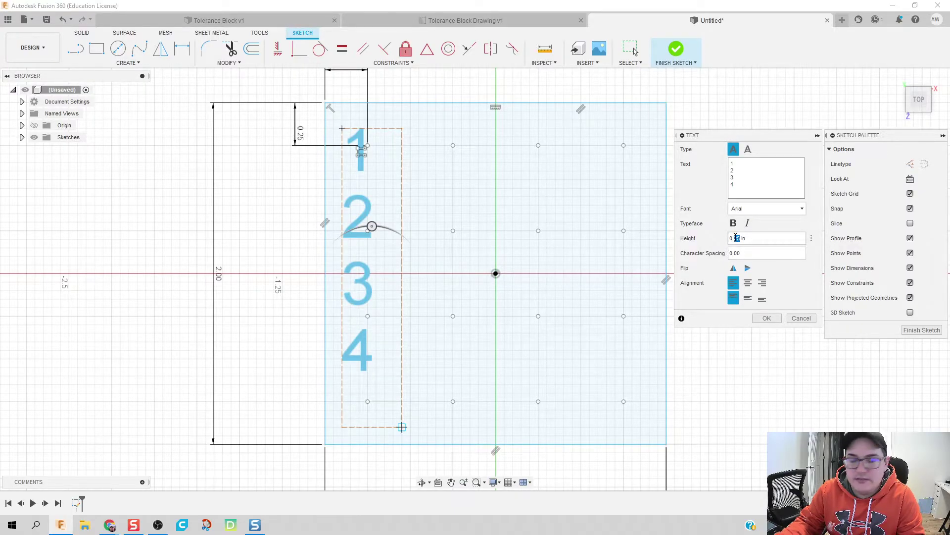
{"action": "type", "text": "3"}
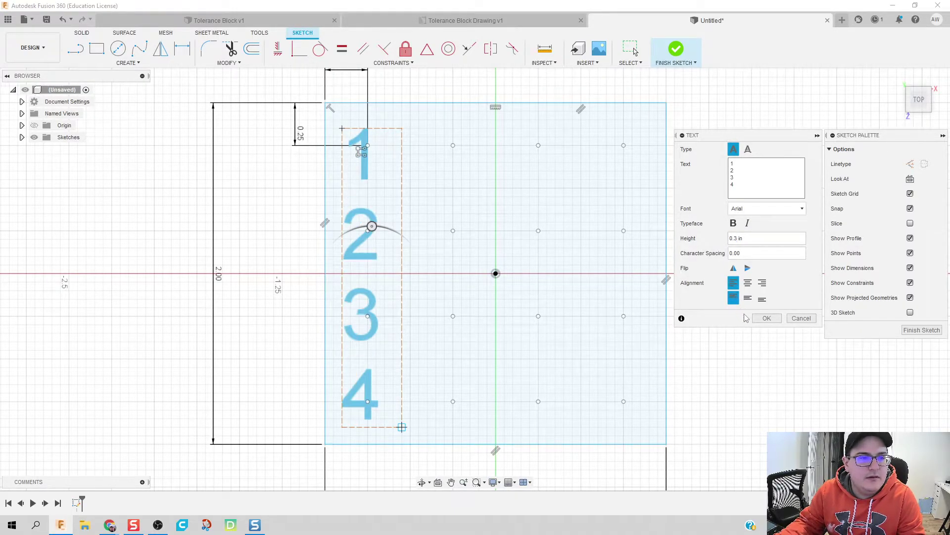
{"action": "left_click", "coordinate": [766, 320]}
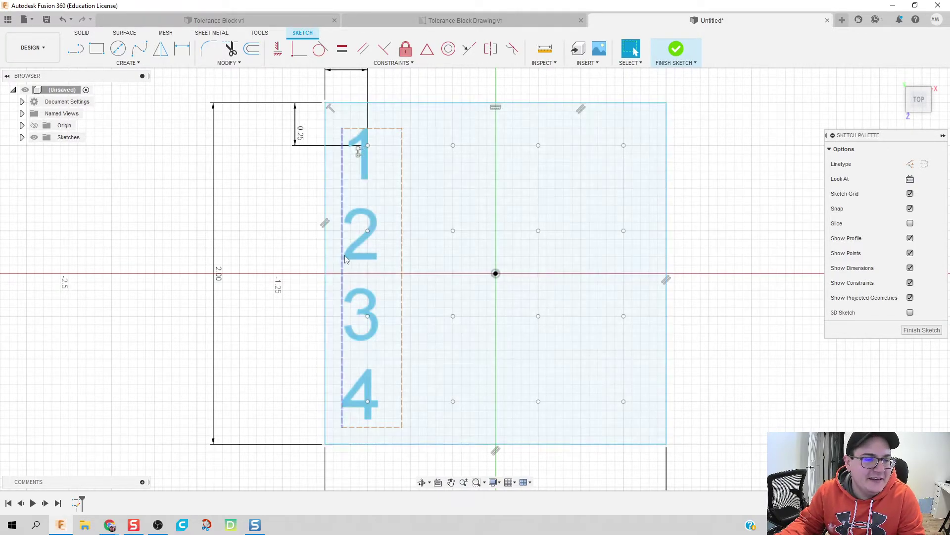
{"action": "left_click_drag", "start_coordinate": [354, 261], "coordinate": [359, 254]}
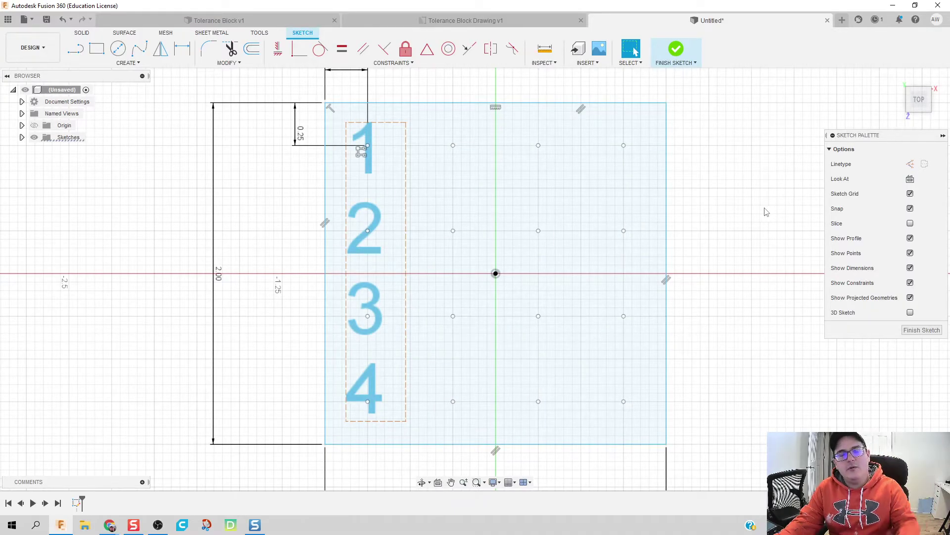
Finish the sketch and extrude the square together with the number profiles downward as a new solid body.
{"action": "left_click", "coordinate": [676, 49]}
{"action": "right_click", "coordinate": [721, 349]}
{"action": "left_click", "coordinate": [723, 345]}
{"action": "left_click_drag", "start_coordinate": [715, 356], "coordinate": [716, 348]}
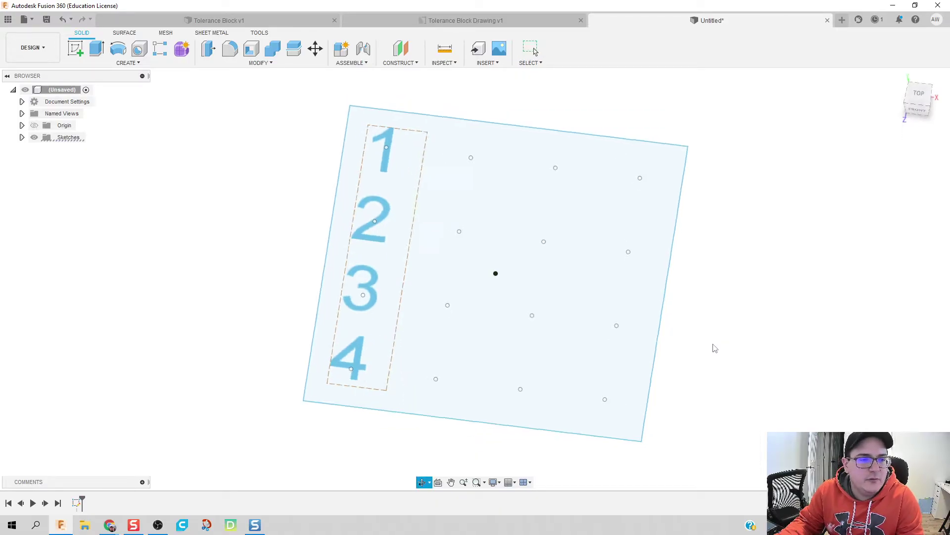
{"action": "key", "text": "Escape"}
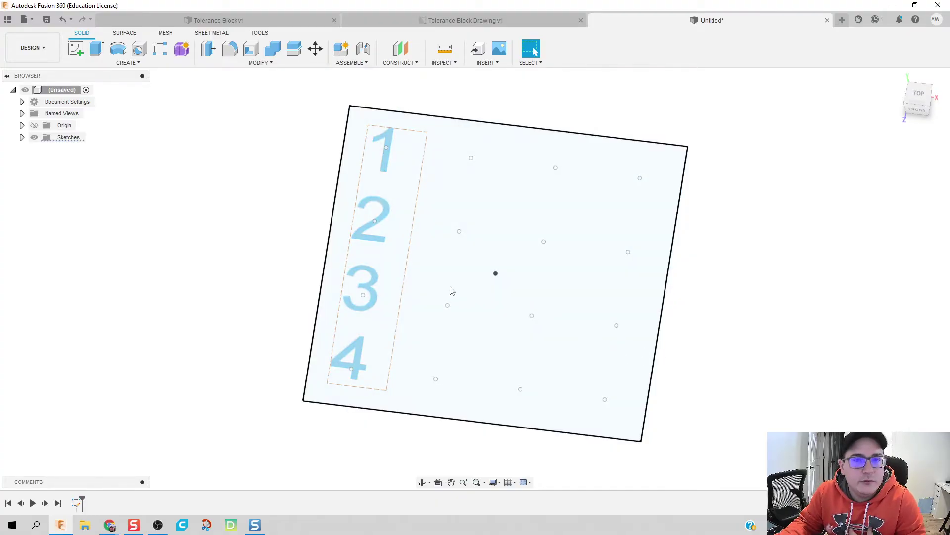
{"action": "left_click", "coordinate": [400, 296]}
{"action": "left_click", "coordinate": [97, 48]}
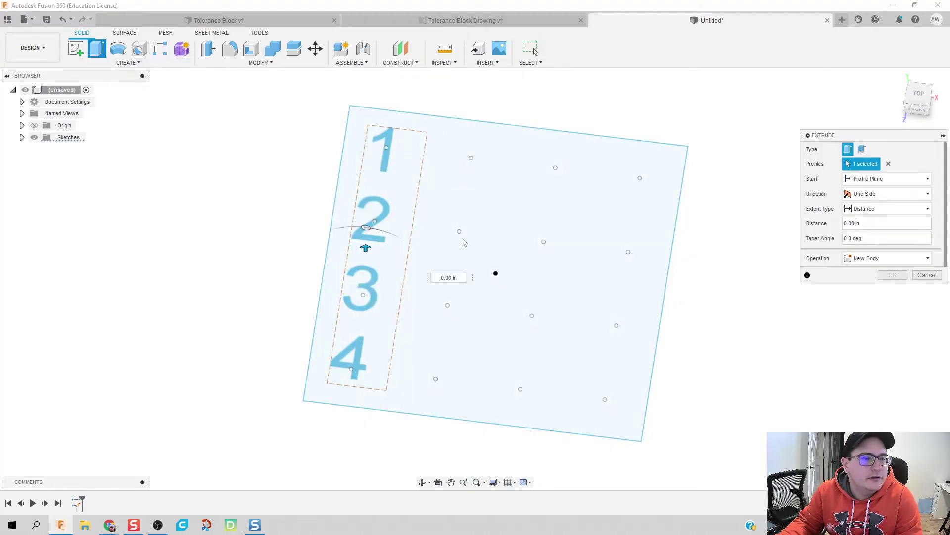
{"action": "left_click", "coordinate": [476, 321]}
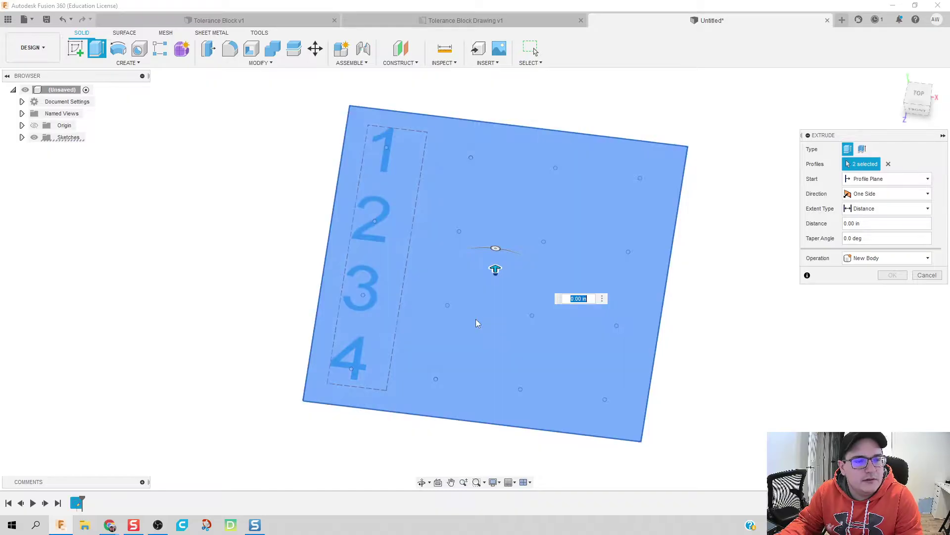
{"action": "left_click_drag", "start_coordinate": [495, 267], "coordinate": [498, 288]}
{"action": "key", "text": "Return"}
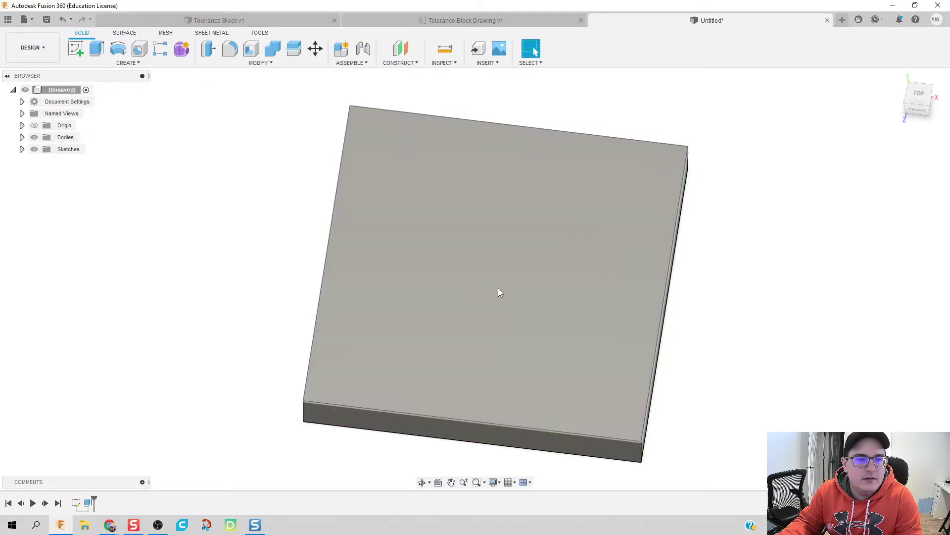
Redisplay Sketch1 and cut the numbers 1 to 4 through the block with an extrusion of -1.10 in.
{"action": "left_click", "coordinate": [21, 149]}
{"action": "left_click", "coordinate": [43, 161]}
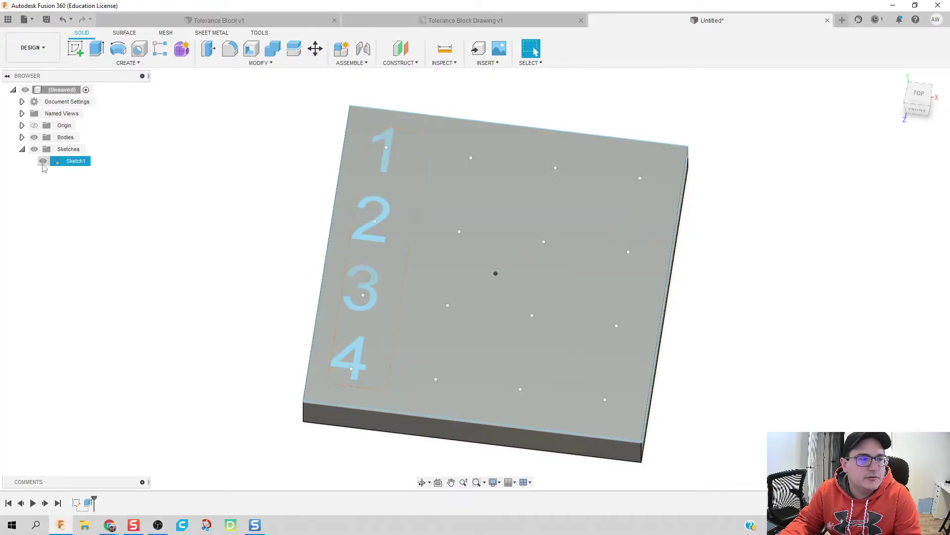
{"action": "left_click", "coordinate": [96, 48]}
{"action": "key", "text": "Escape"}
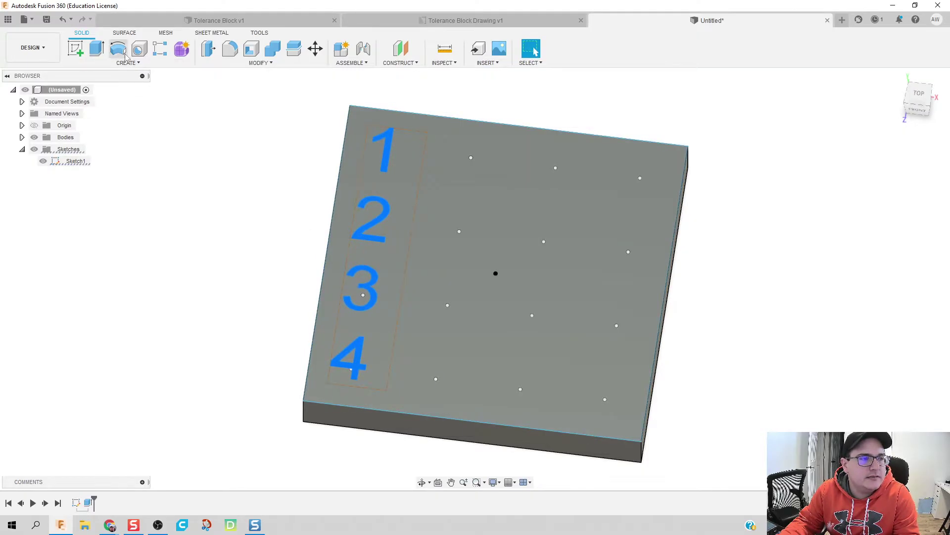
{"action": "left_click", "coordinate": [97, 48]}
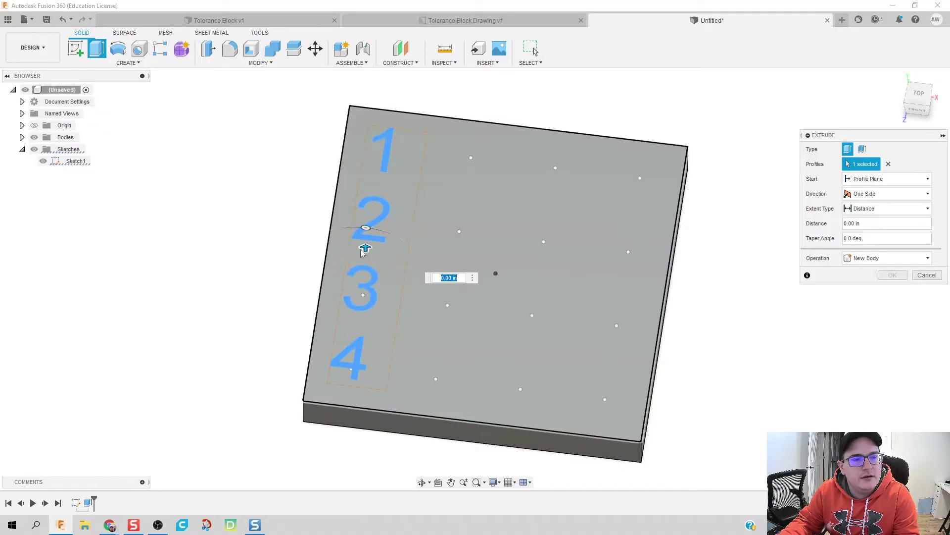
{"action": "left_click_drag", "start_coordinate": [360, 244], "coordinate": [365, 349]}
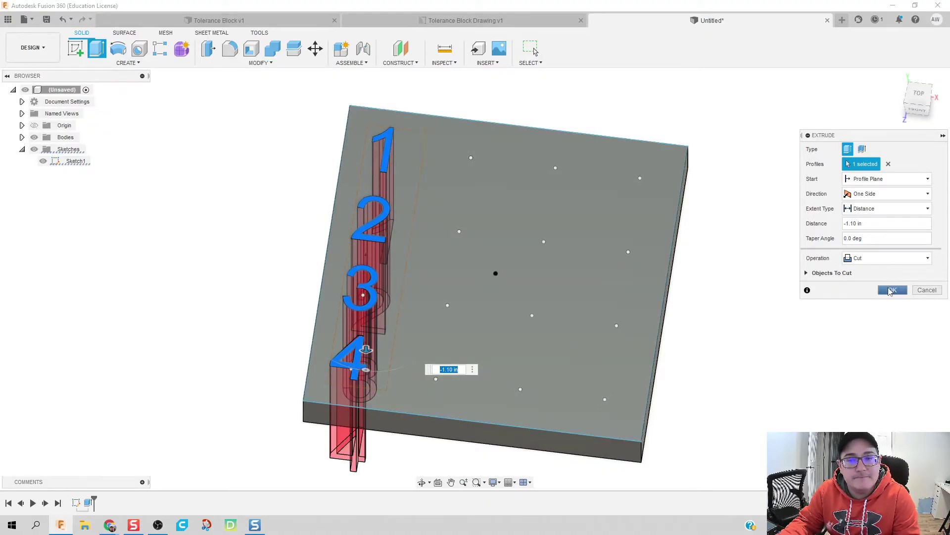
{"action": "left_click", "coordinate": [892, 290]}
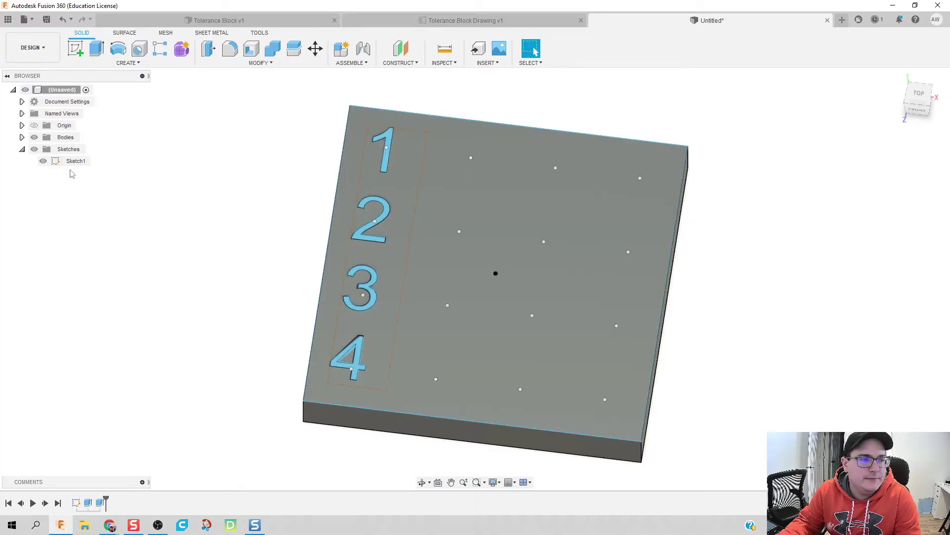
{"action": "left_click", "coordinate": [43, 161]}
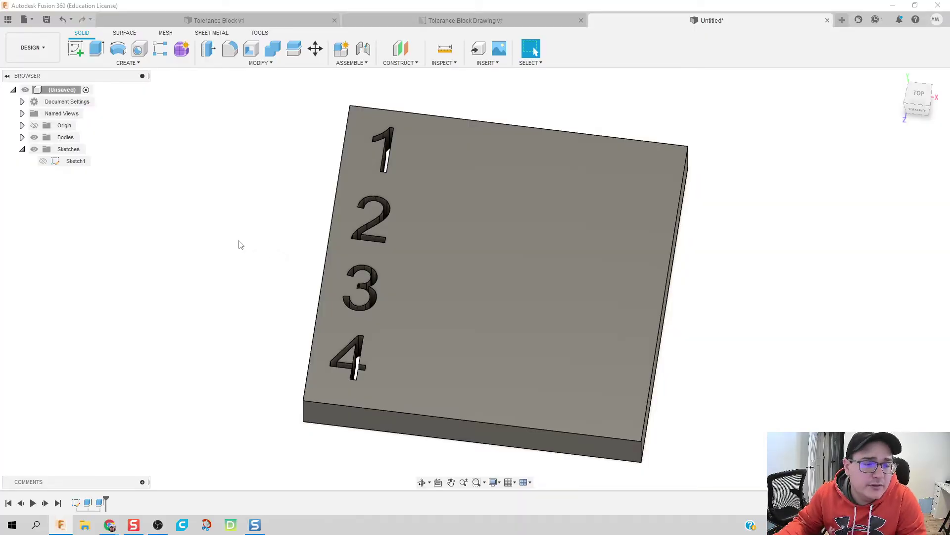
{"action": "left_click", "coordinate": [43, 161]}
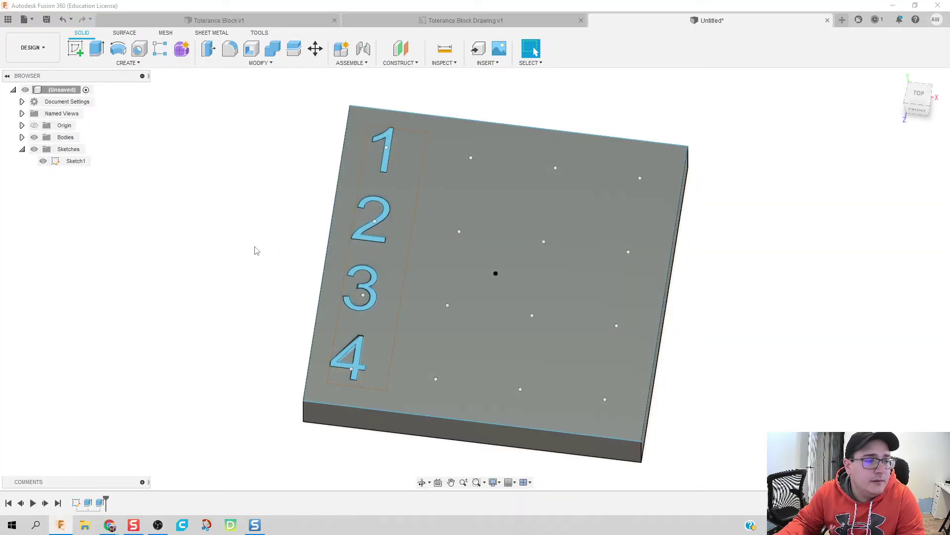
{"action": "left_click", "coordinate": [139, 48]}
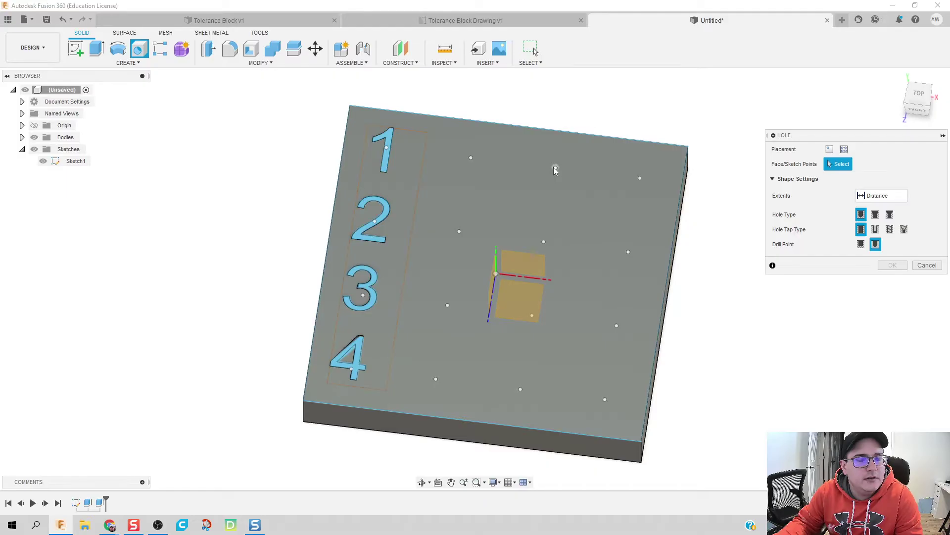
{"action": "left_click", "coordinate": [555, 169]}
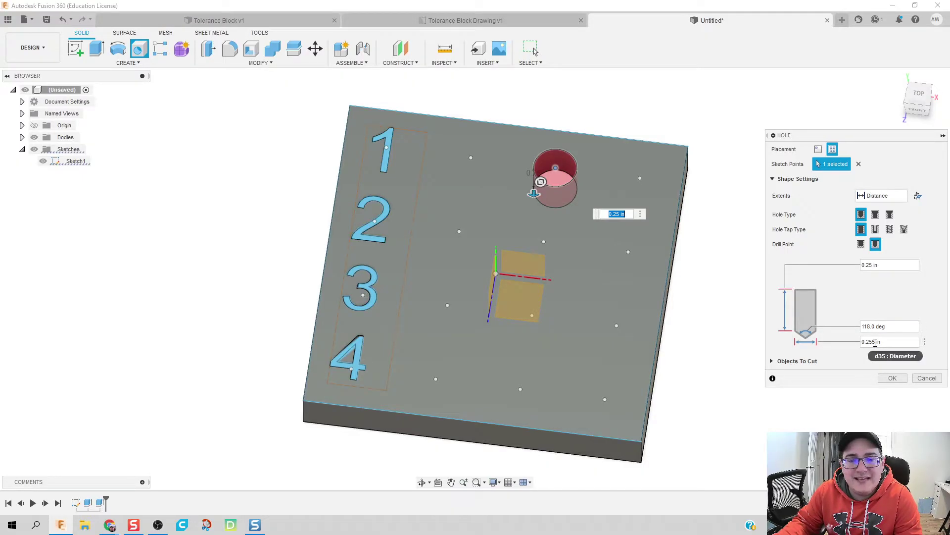
{"action": "left_click", "coordinate": [876, 341]}
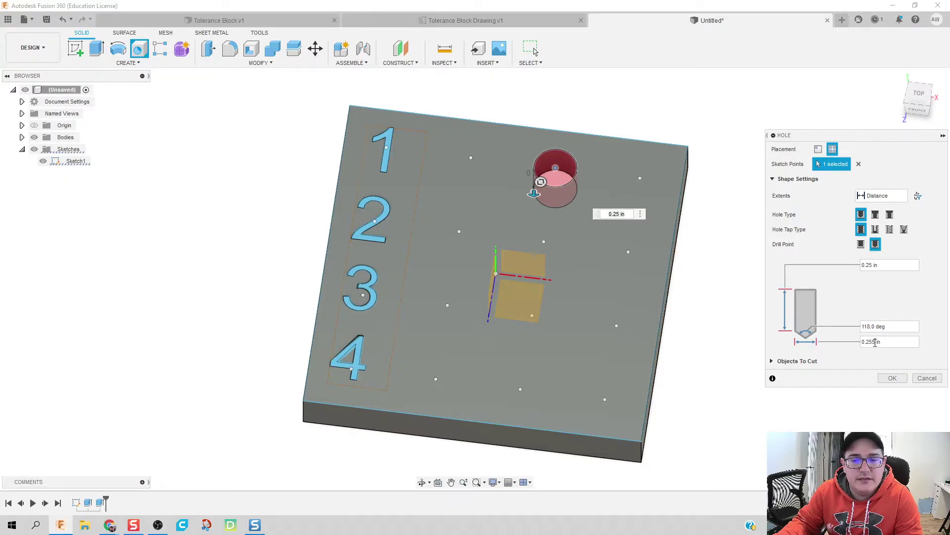
{"action": "key", "text": "BackSpace"}
{"action": "key", "text": "BackSpace"}
{"action": "key", "text": "BackSpace"}
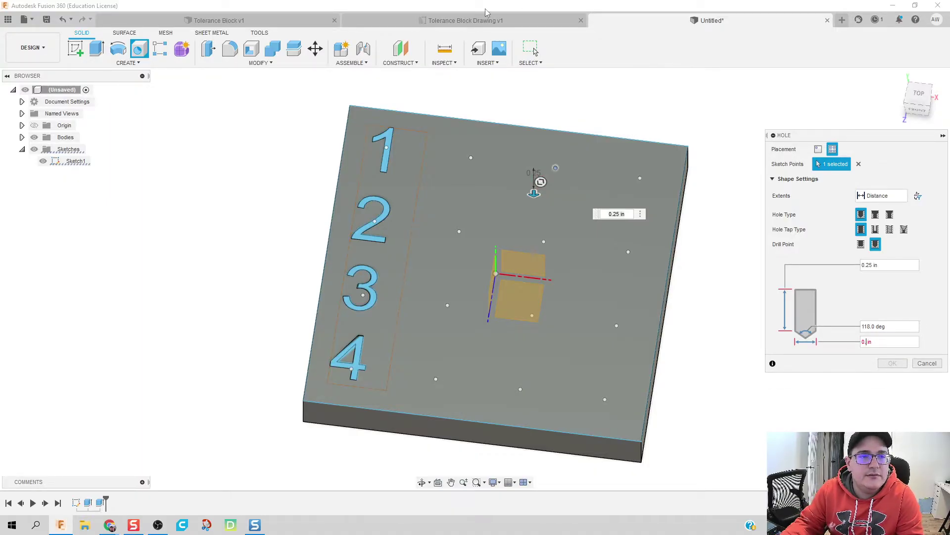
Check the first-row diameter in Tolerance Block Drawing, and create a 0.185 in diameter, 0.25 in deep hole at row 1's middle hole point.
{"action": "left_click", "coordinate": [486, 19]}
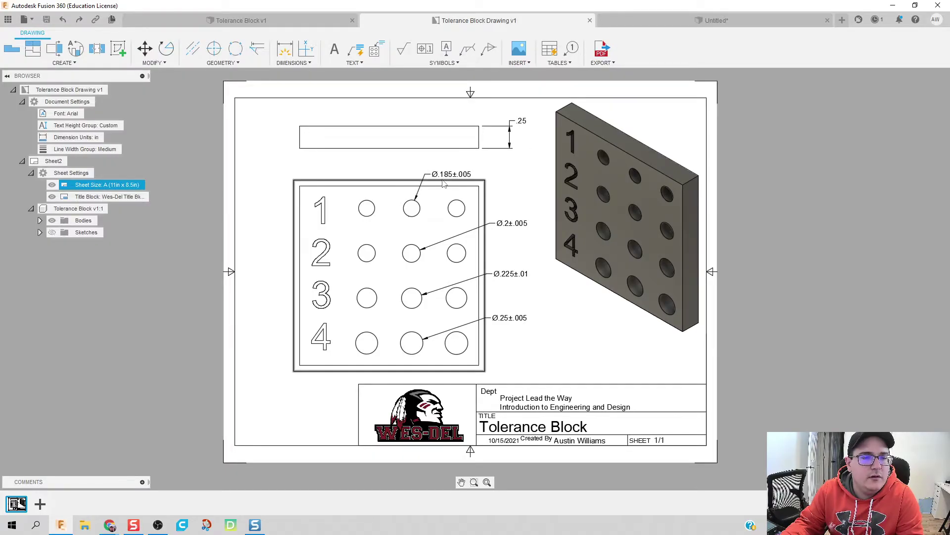
{"action": "left_click", "coordinate": [643, 23]}
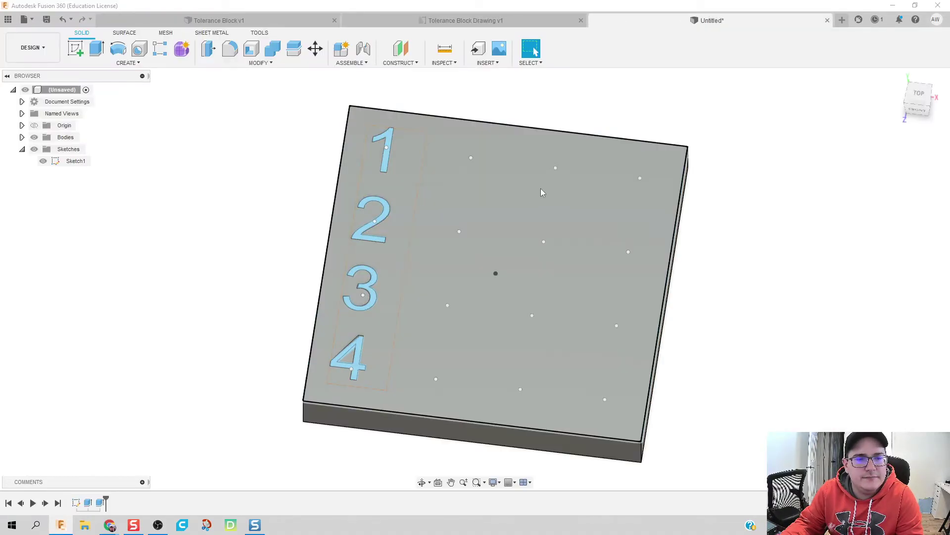
{"action": "left_click", "coordinate": [140, 50]}
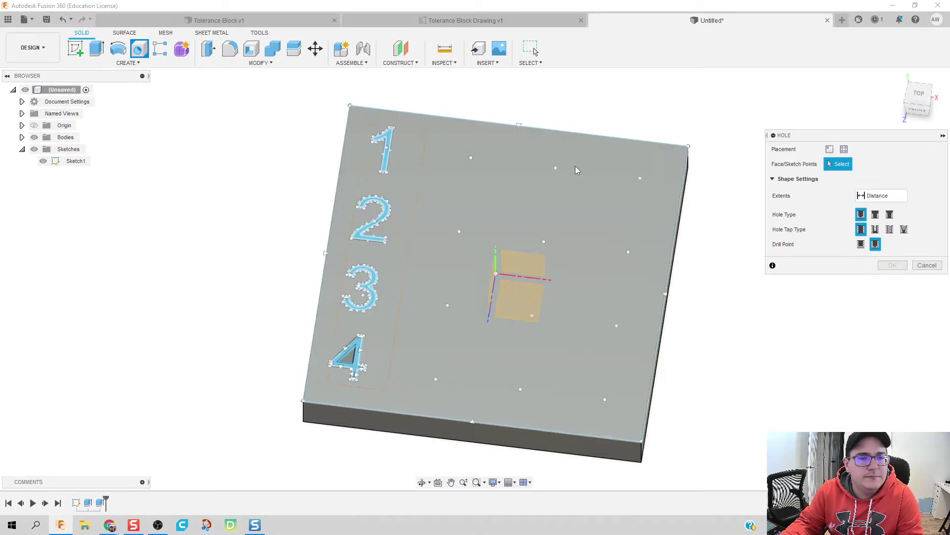
{"action": "left_click", "coordinate": [555, 168]}
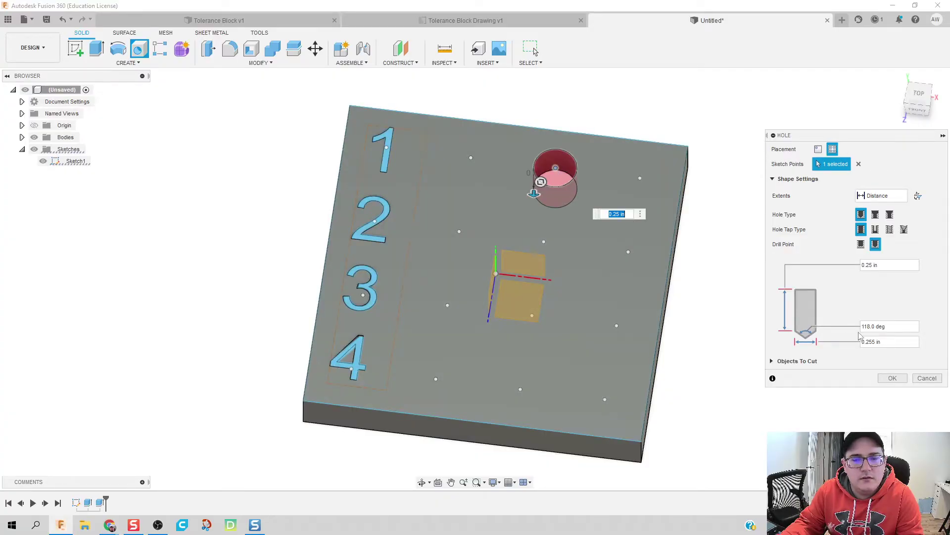
{"action": "left_click", "coordinate": [870, 343]}
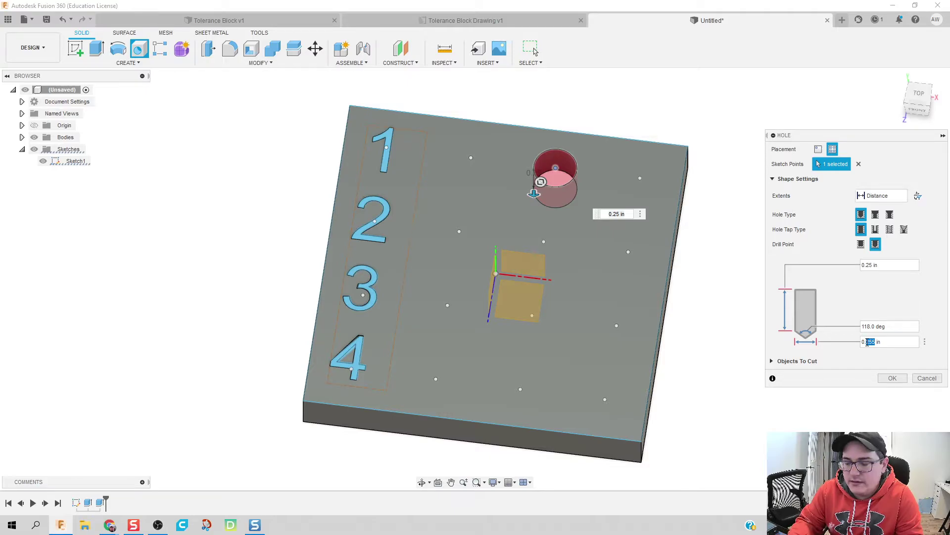
{"action": "type", "text": "1852"}
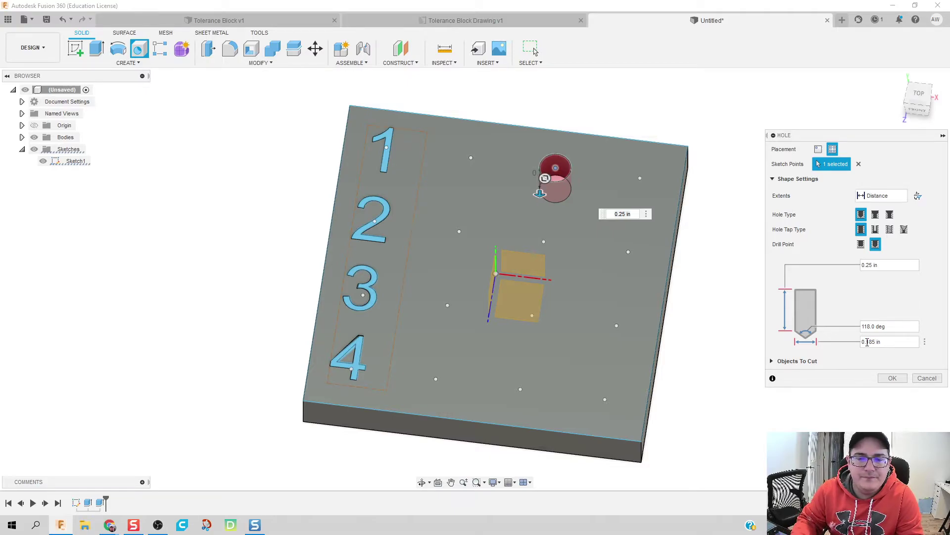
{"action": "key", "text": "Return"}
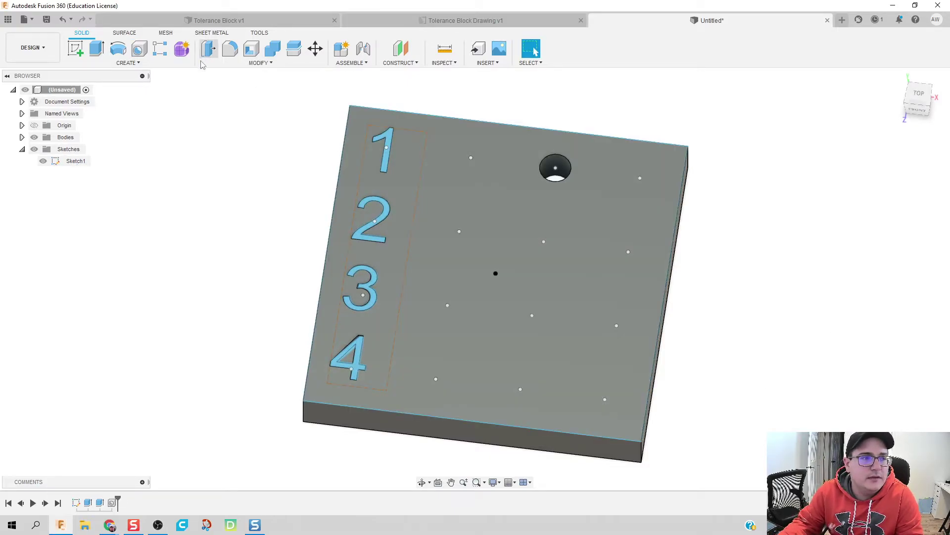
Create a 0.18 in diameter, 0.25 in deep hole at row 1's first hole point, beside the number 1.
{"action": "key", "text": "h"}
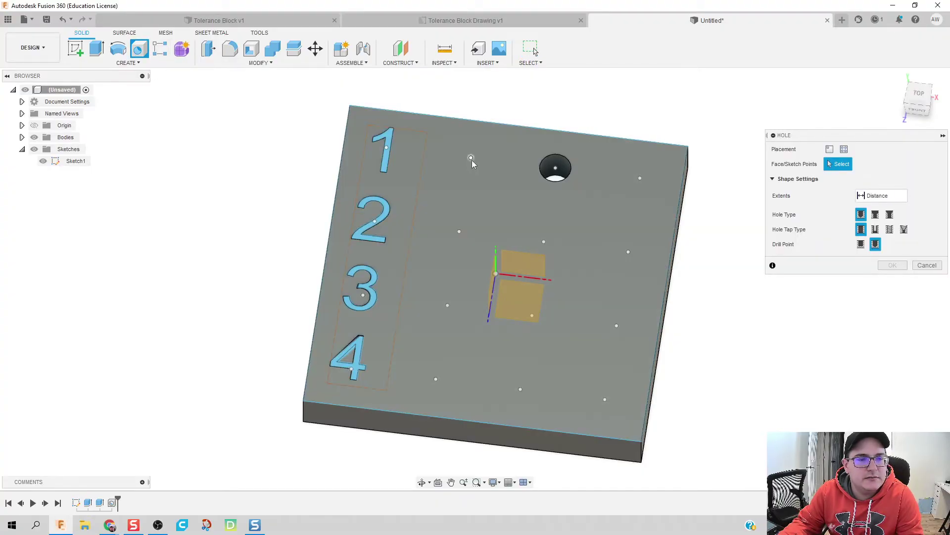
{"action": "left_click", "coordinate": [471, 158]}
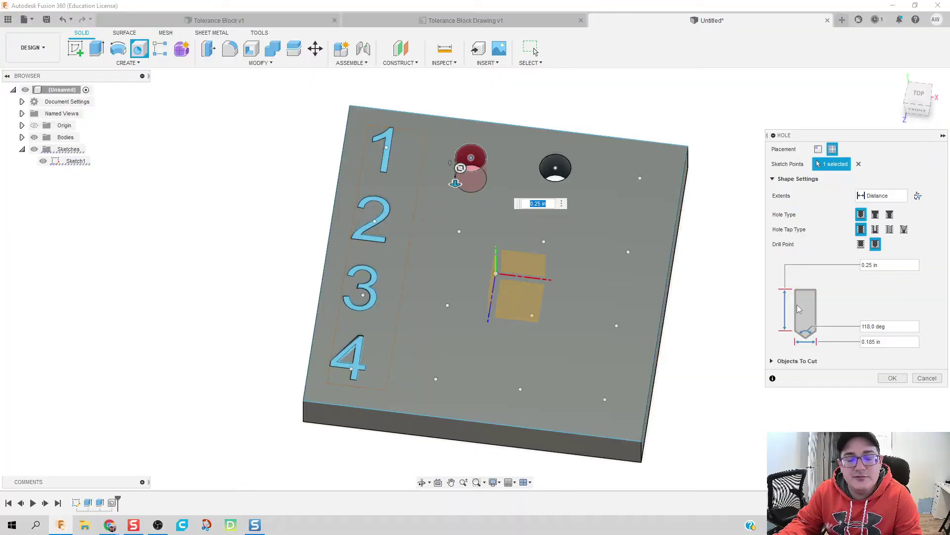
{"action": "key", "text": "Tab"}
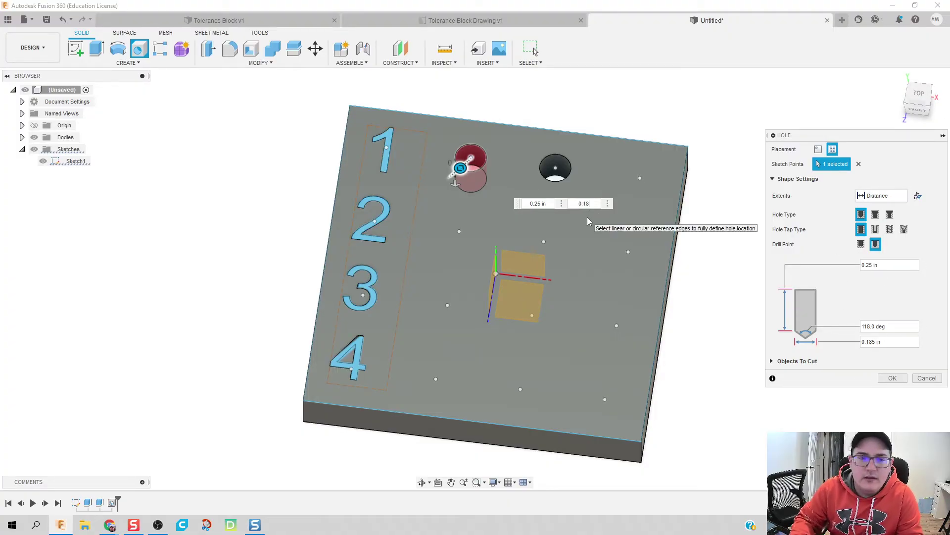
{"action": "key", "text": "Return"}
Create a 0.19 in diameter, 0.25 in deep hole at row 1's last hole point.
{"action": "left_click", "coordinate": [643, 178]}
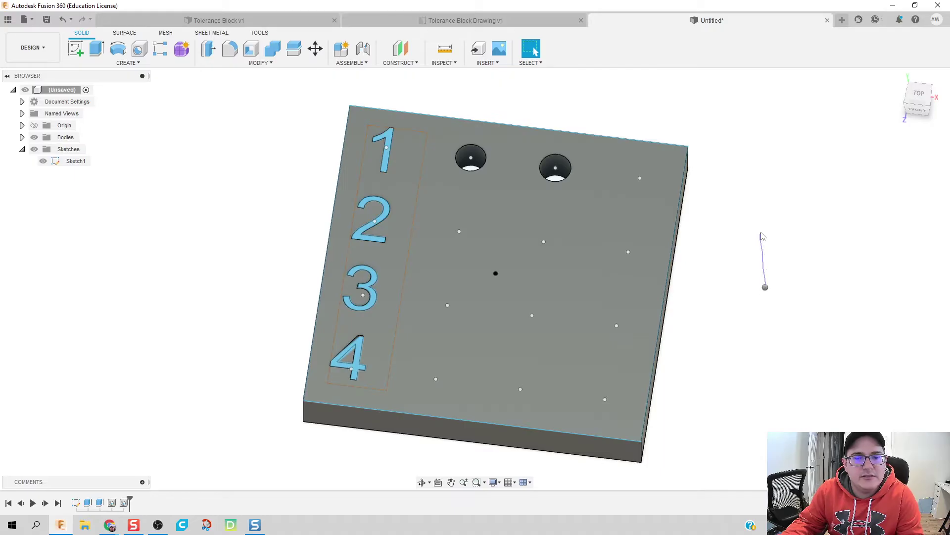
{"action": "right_click", "coordinate": [764, 252]}
{"action": "key", "text": "Escape"}
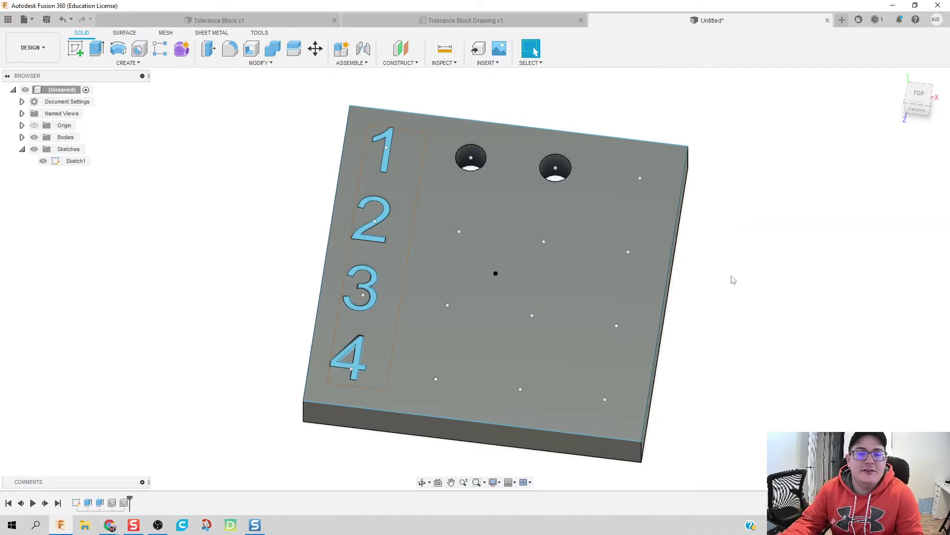
{"action": "right_click", "coordinate": [743, 300]}
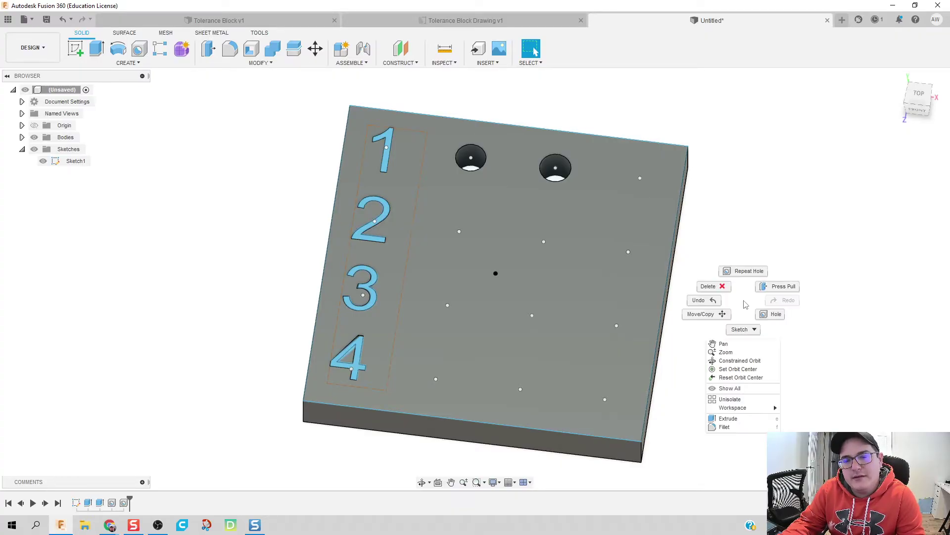
{"action": "left_click", "coordinate": [745, 272]}
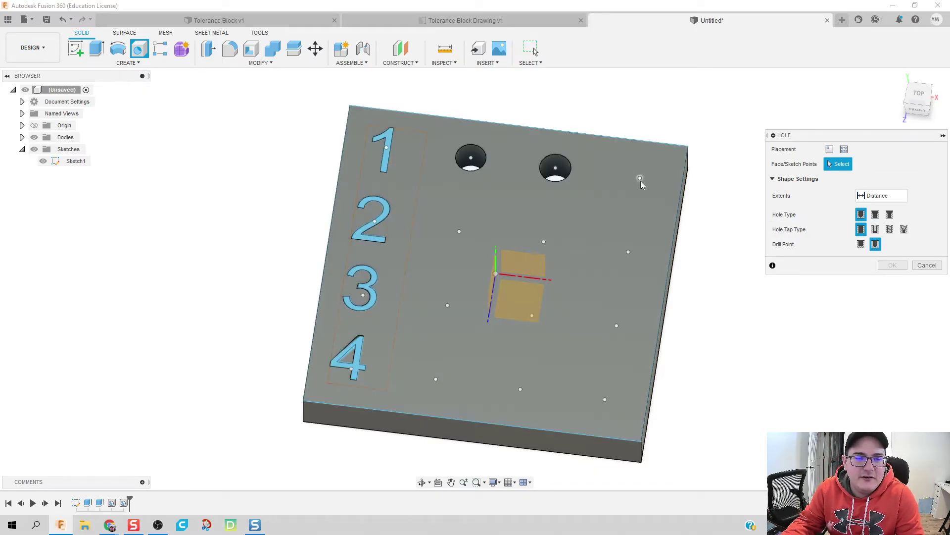
{"action": "left_click", "coordinate": [640, 179]}
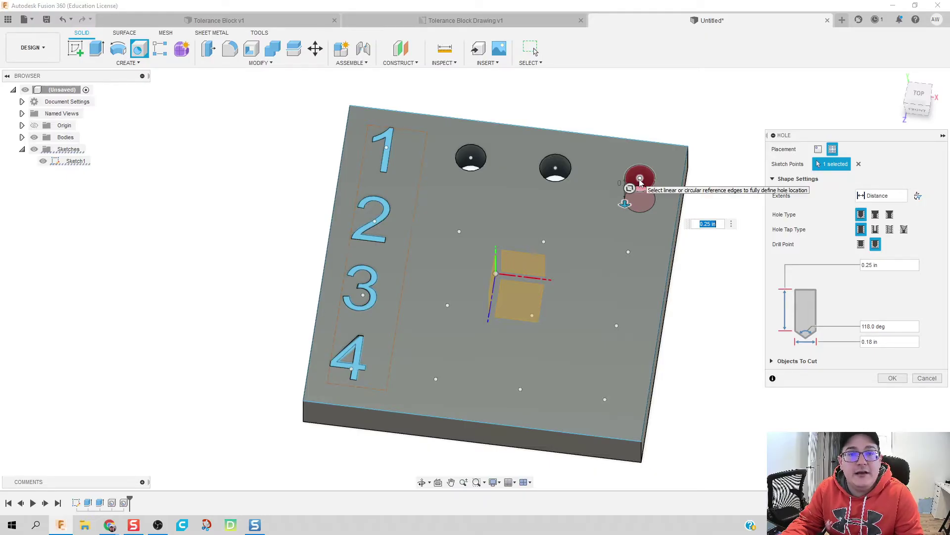
{"action": "key", "text": "Tab"}
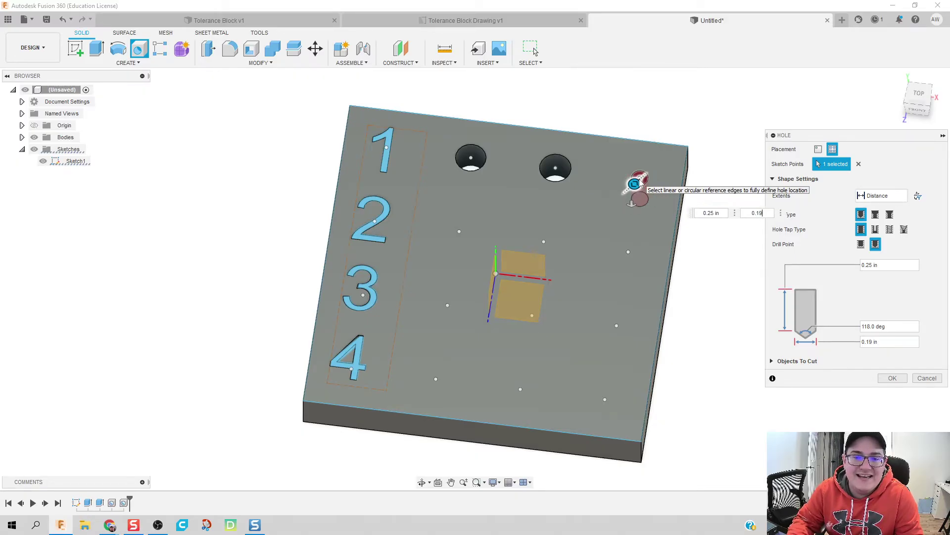
{"action": "key", "text": "Return"}
Place a 0.19 in diameter, 0.25 in deep hole at row 2's first hole point and check the row 2 diameter in Tolerance Block Drawing.
{"action": "key", "text": "h"}
{"action": "left_click", "coordinate": [460, 232]}
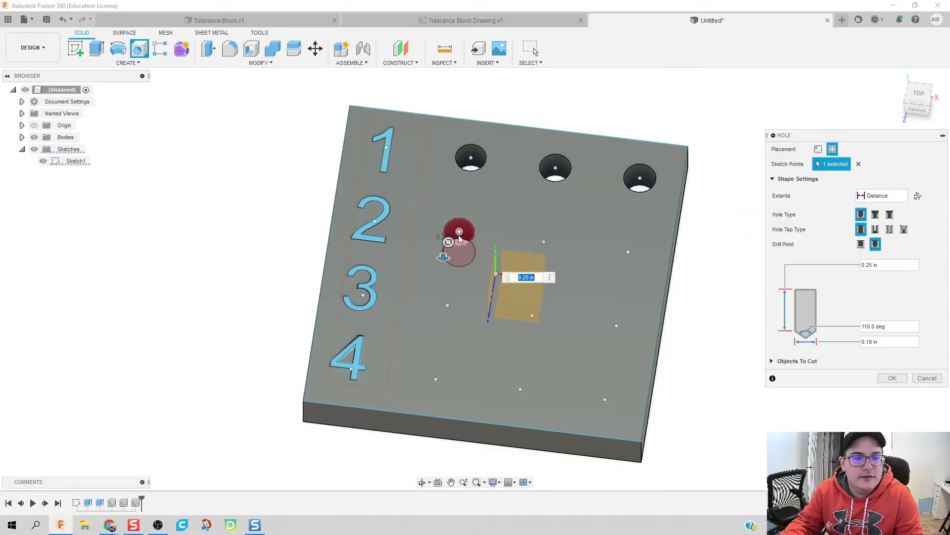
{"action": "left_click", "coordinate": [495, 16]}
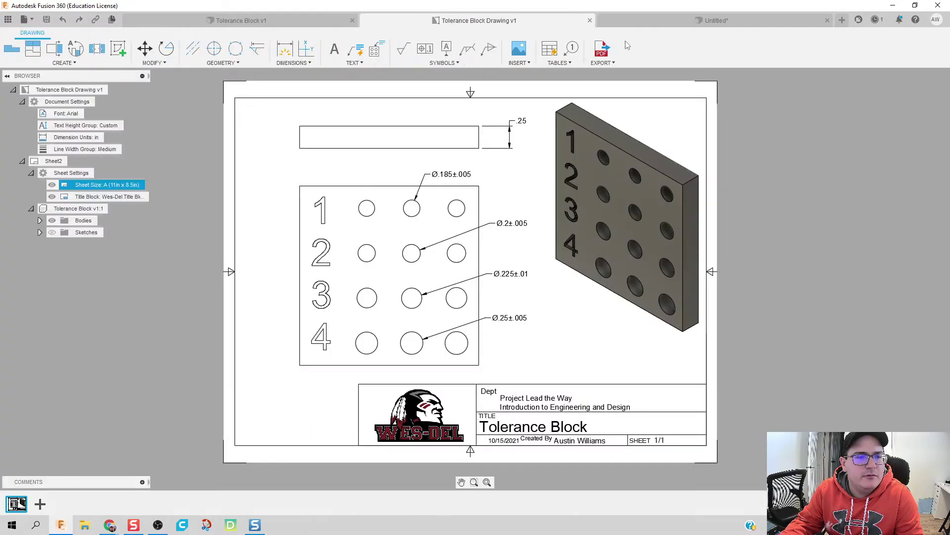
{"action": "left_click", "coordinate": [636, 20]}
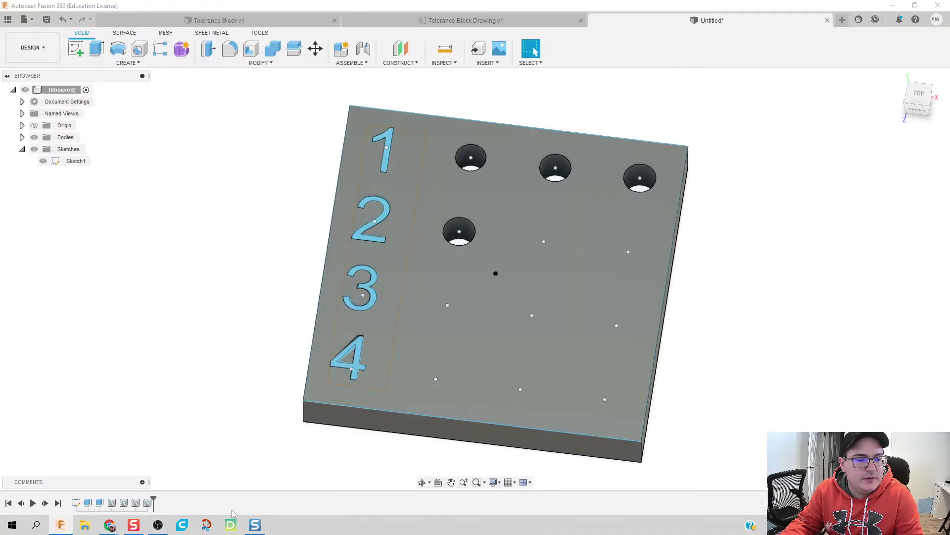
Edit row 2's first hole and revise its diameter according to the drawing's Ø.2±.005 callout.
{"action": "double_click", "coordinate": [148, 504]}
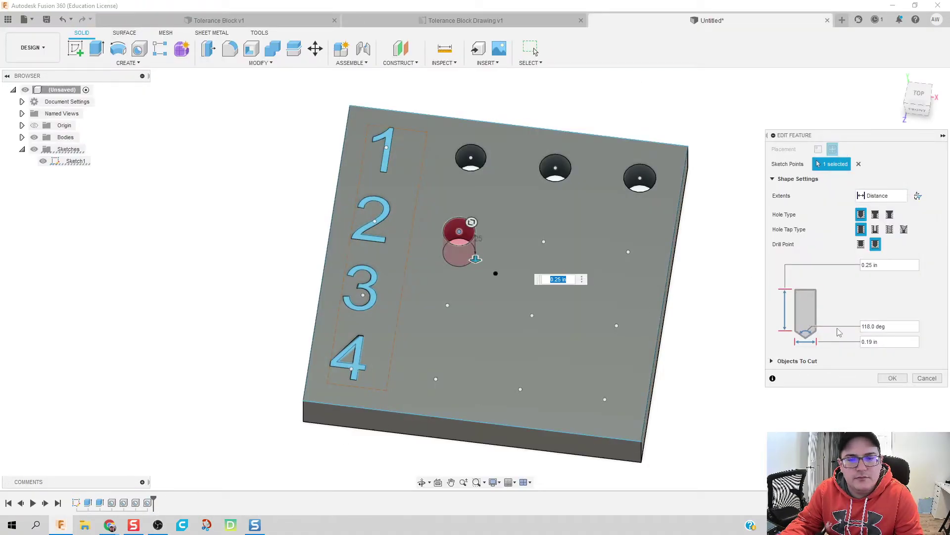
{"action": "left_click", "coordinate": [875, 342]}
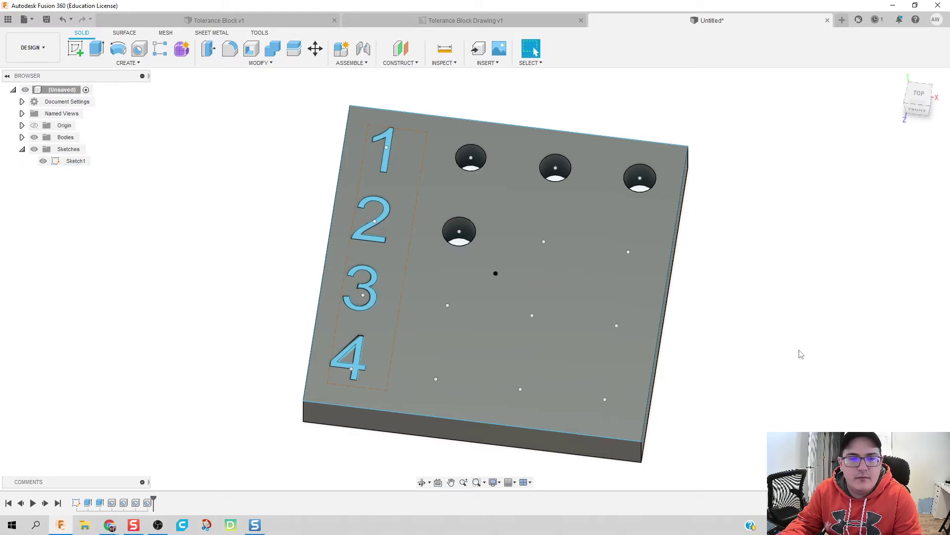
{"action": "left_click", "coordinate": [892, 378]}
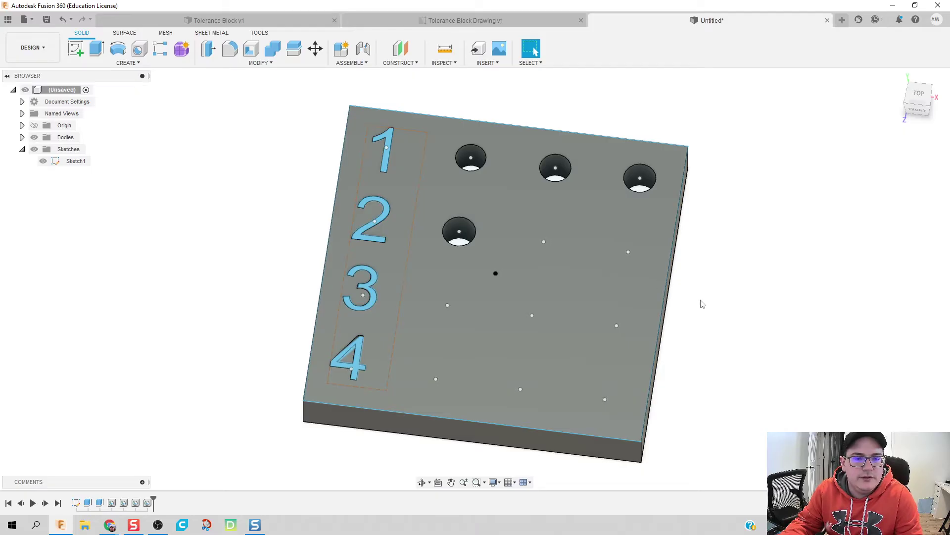
Create a 0.20 in diameter, 0.25 in deep hole at row 2's middle hole point.
{"action": "left_click", "coordinate": [139, 48]}
{"action": "left_click", "coordinate": [545, 242]}
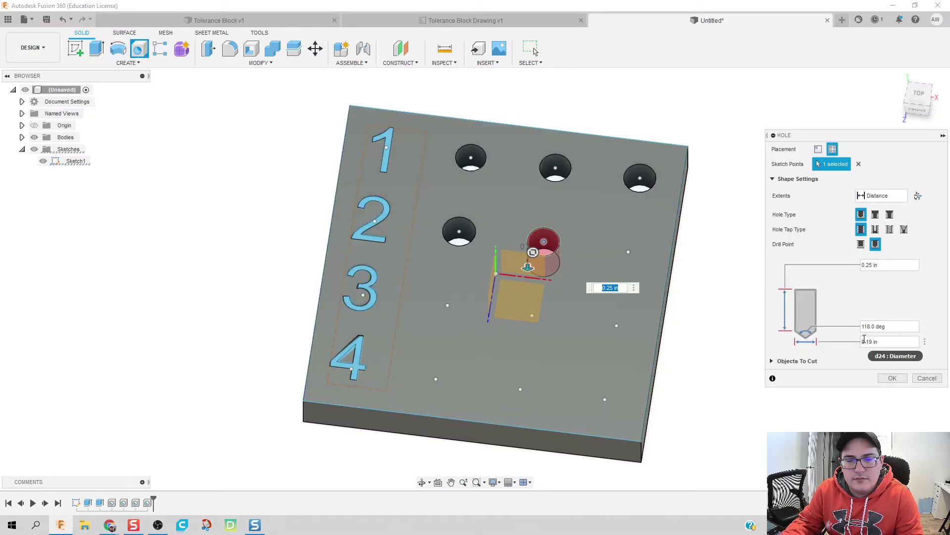
{"action": "left_click", "coordinate": [872, 342]}
{"action": "left_click_drag", "start_coordinate": [872, 341], "coordinate": [868, 342]}
{"action": "type", "text": "20"}
{"action": "key", "text": "Return"}
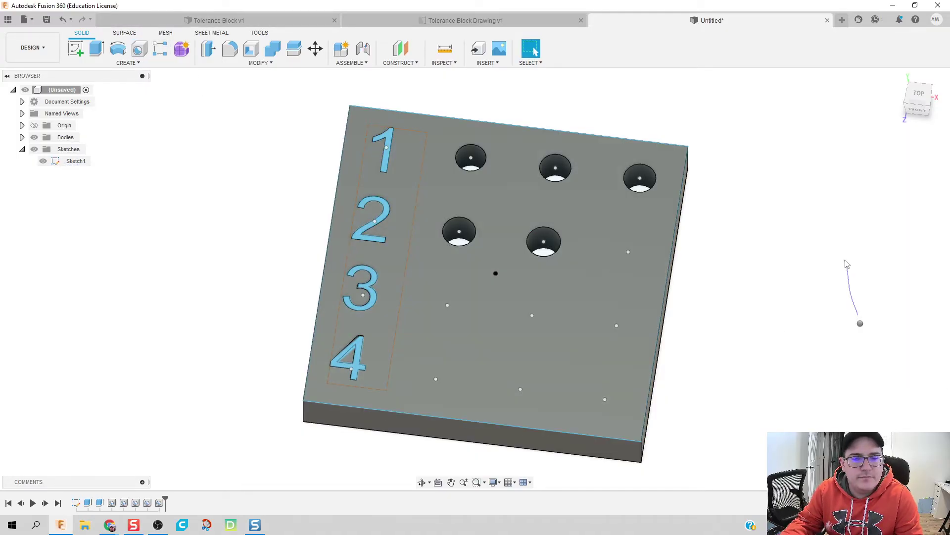
Create a 0.205 in diameter, 0.25 in deep hole at row 2's last hole point.
{"action": "key", "text": "h"}
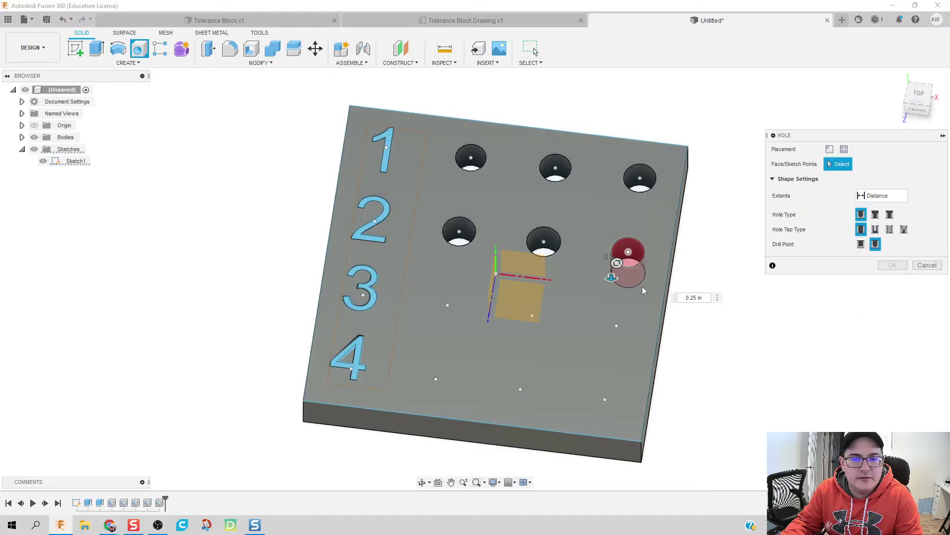
{"action": "left_click", "coordinate": [628, 252]}
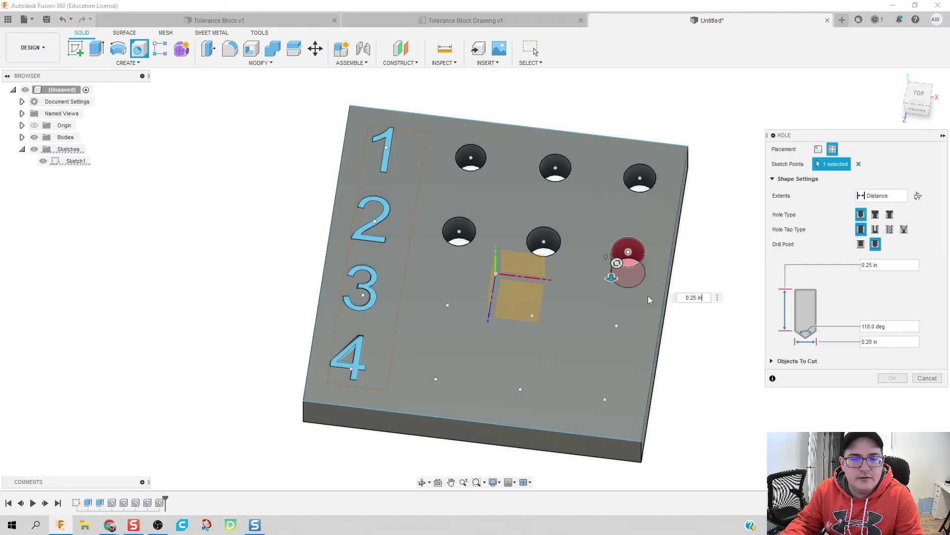
{"action": "left_click", "coordinate": [872, 342]}
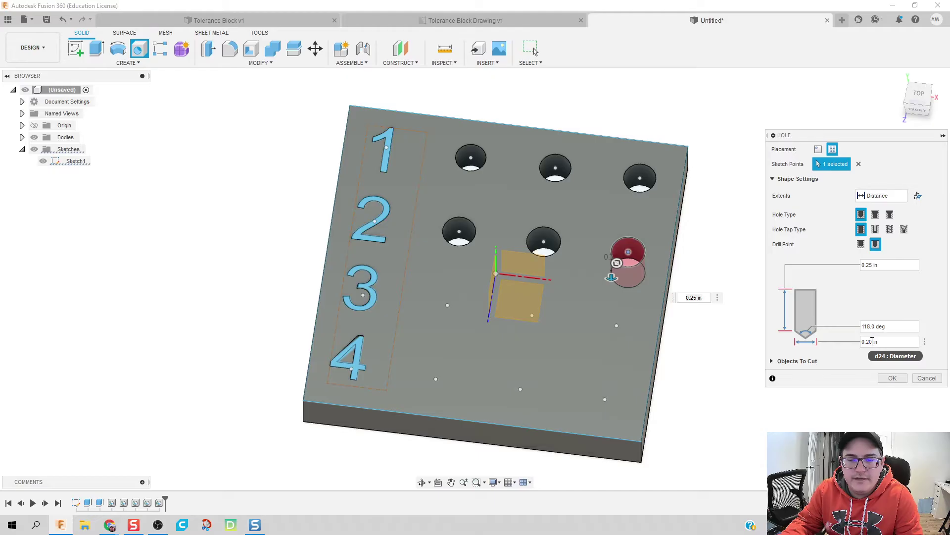
{"action": "key", "text": "Return"}
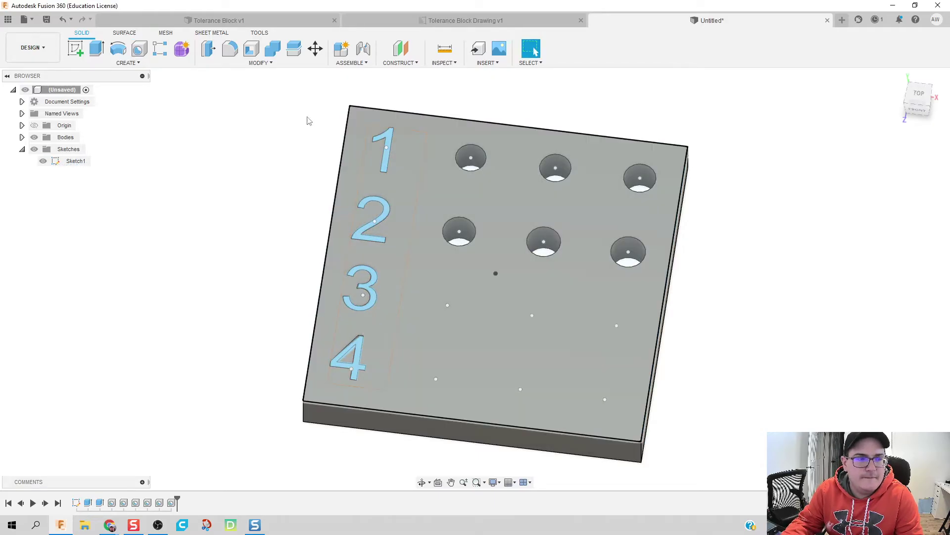
Place a 0.205 in diameter, 0.25 in deep hole at row 3's first hole point and check the row 3 diameter in Tolerance Block Drawing.
{"action": "key", "text": "h"}
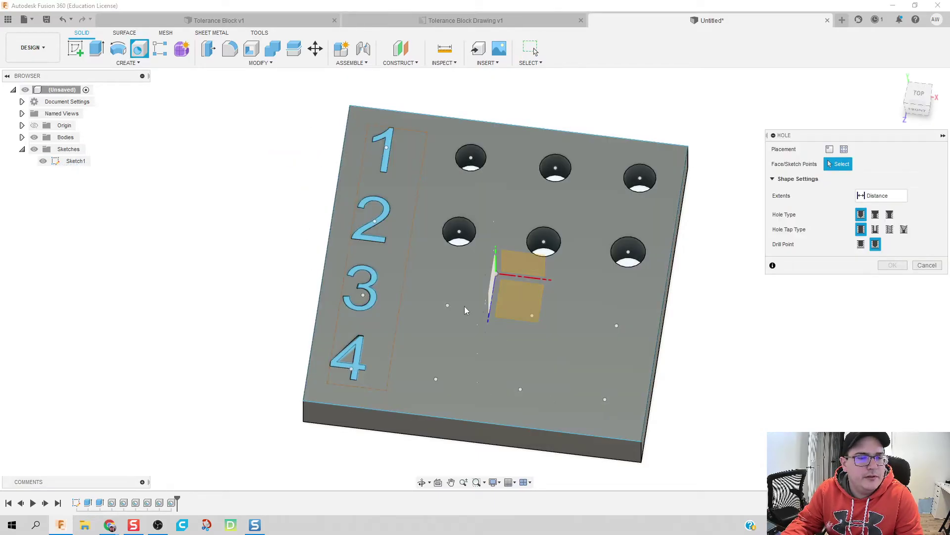
{"action": "left_click", "coordinate": [447, 305]}
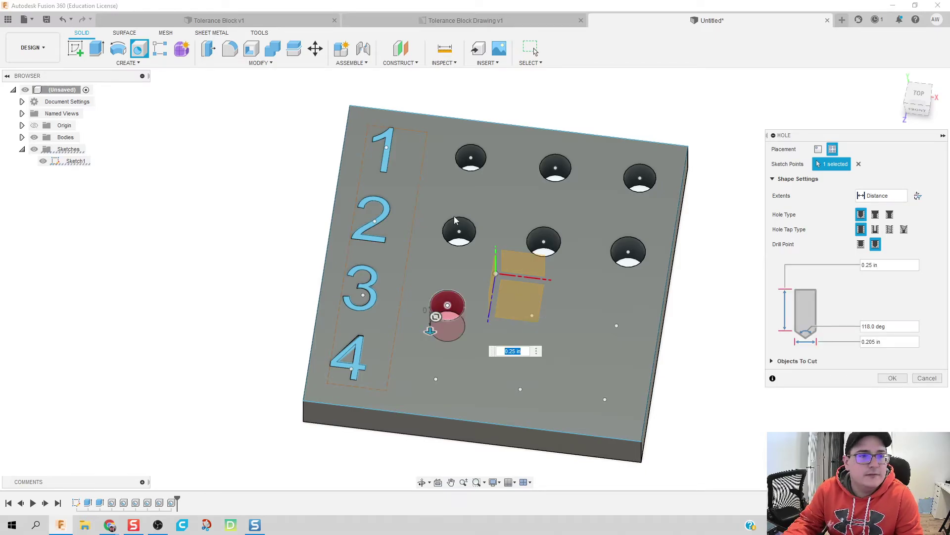
{"action": "left_click", "coordinate": [525, 20]}
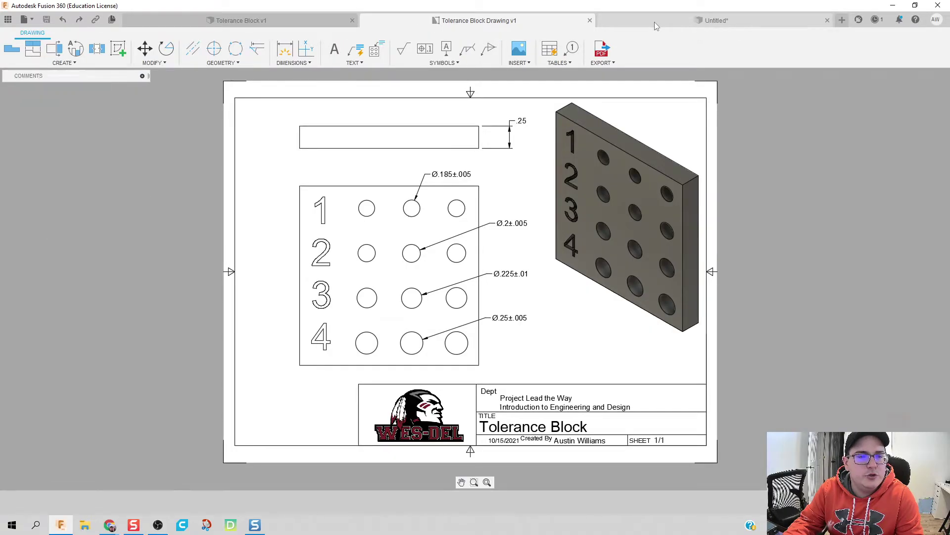
{"action": "left_click", "coordinate": [654, 21]}
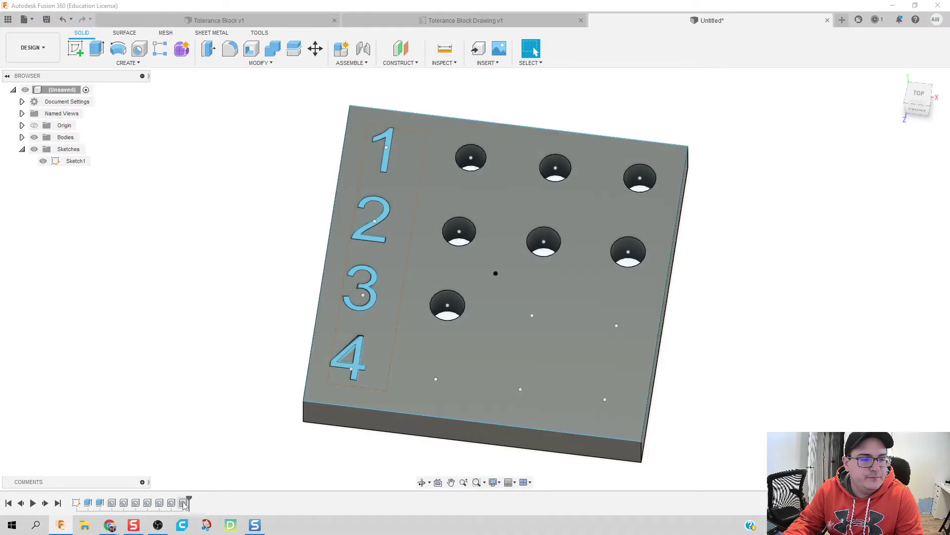
Edit row 3's first hole and set its diameter to 0.22 in.
{"action": "double_click", "coordinate": [183, 502]}
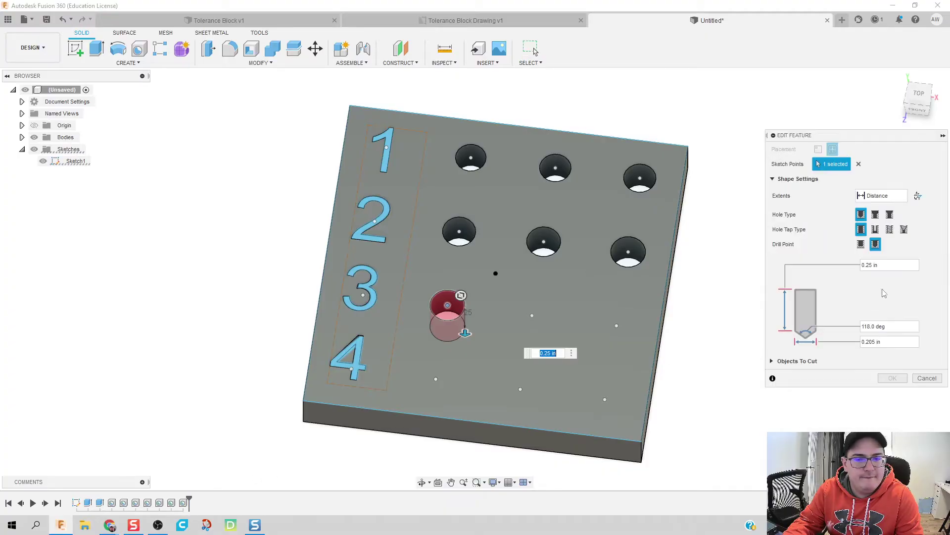
{"action": "left_click", "coordinate": [875, 342]}
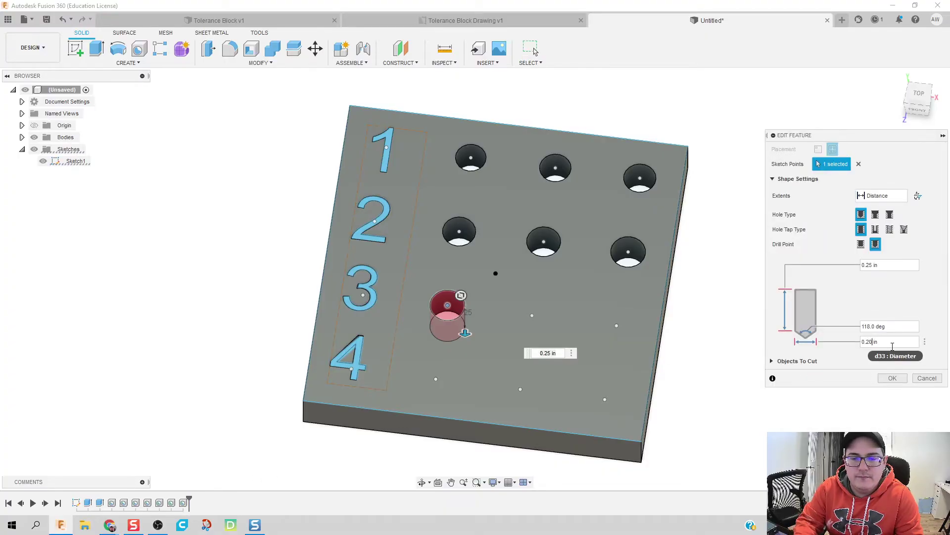
{"action": "key", "text": "BackSpace"}
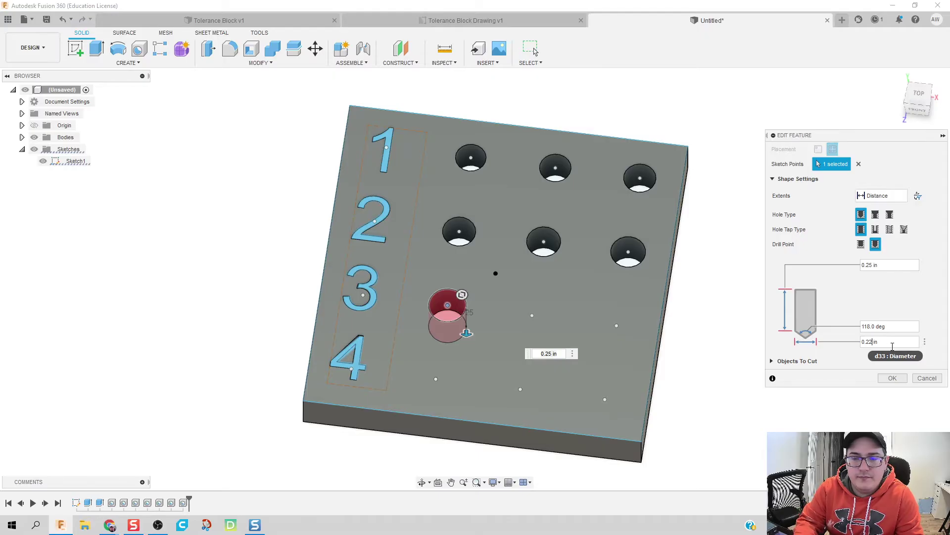
{"action": "key", "text": "Return"}
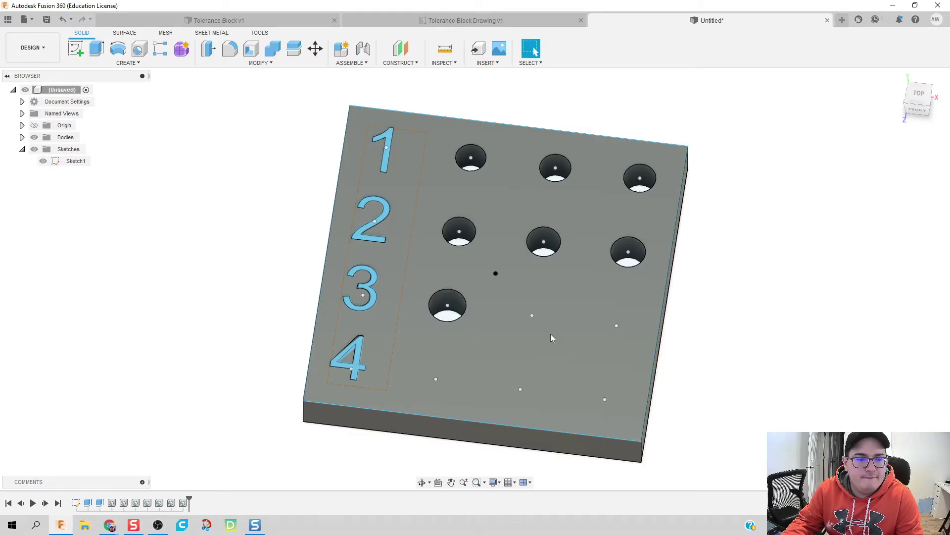
Create a 0.225 in diameter, 0.25 in deep hole at row 3's middle hole point.
{"action": "left_click", "coordinate": [139, 48]}
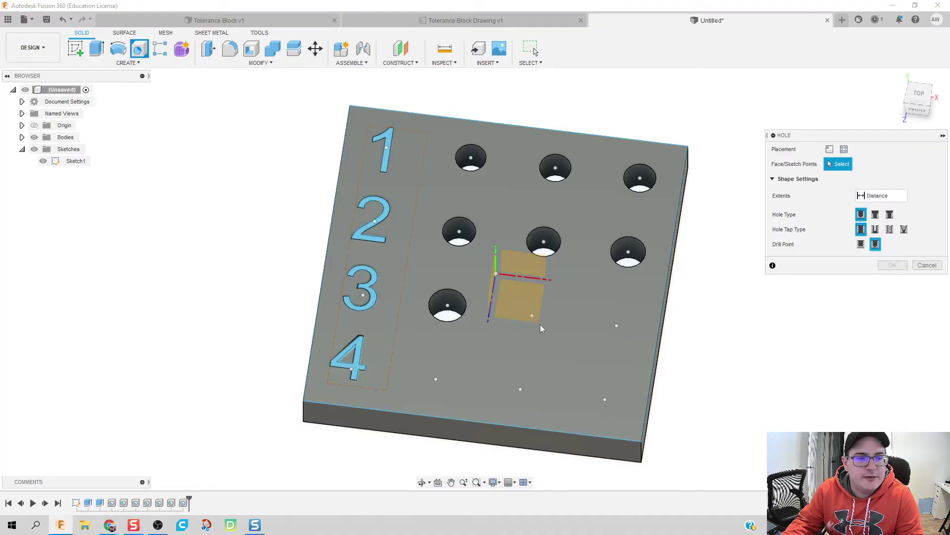
{"action": "left_click", "coordinate": [532, 316]}
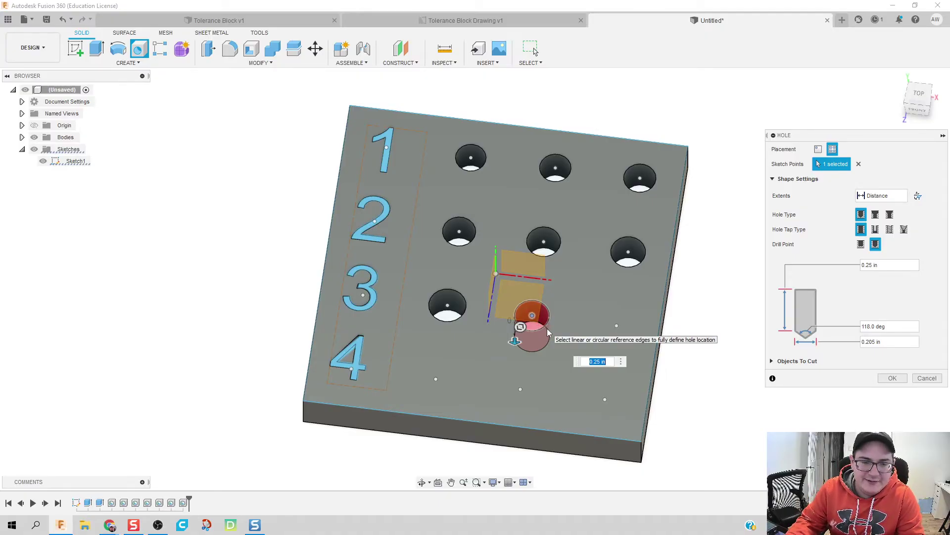
{"action": "key", "text": "Tab"}
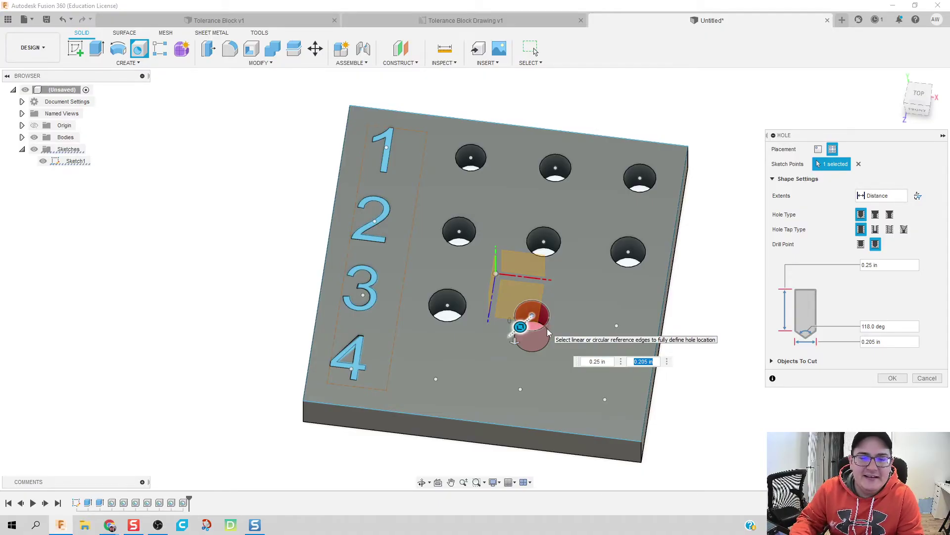
{"action": "type", "text": "0.22"}
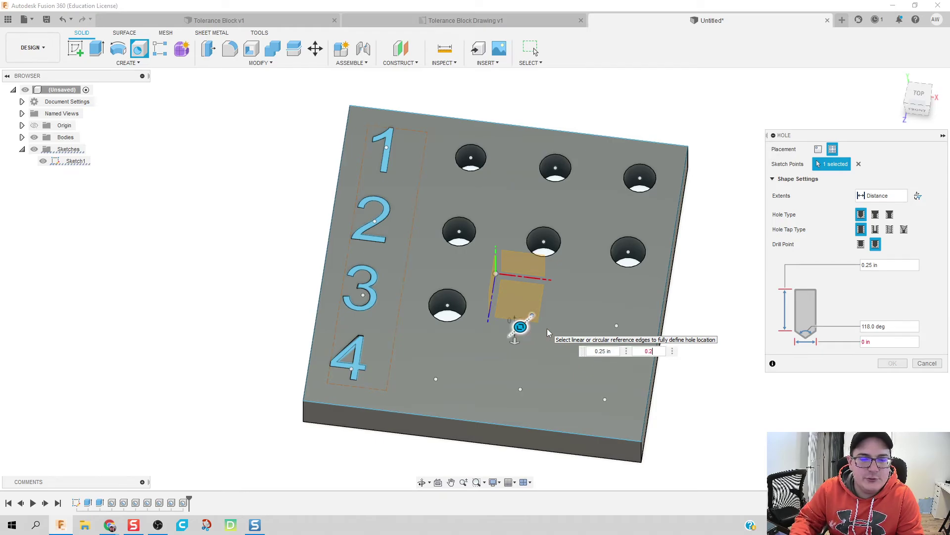
{"action": "key", "text": "Return"}
Create a 0.23 in diameter, 0.25 in deep hole at row 3's last hole point.
{"action": "right_click_drag", "start_coordinate": [774, 365], "coordinate": [772, 281]}
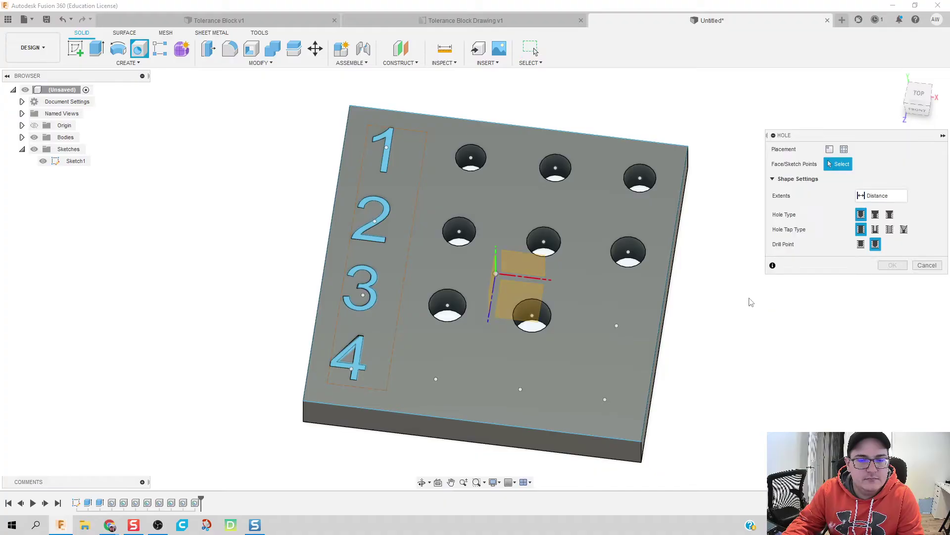
{"action": "left_click", "coordinate": [616, 325]}
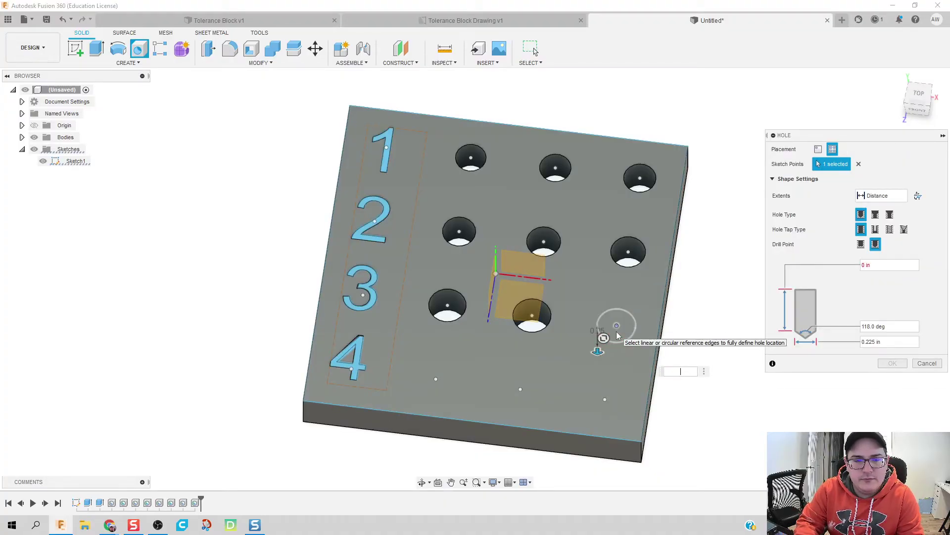
{"action": "key", "text": "Tab"}
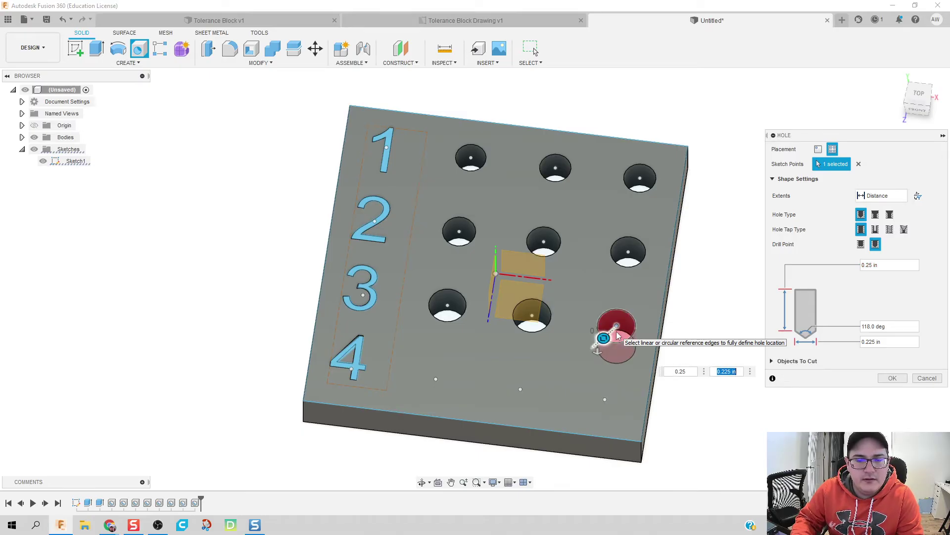
{"action": "type", "text": "0"}
{"action": "type", "text": ".25"}
{"action": "key", "text": "Return"}
{"action": "left_click", "coordinate": [618, 335]}
Check the row 4 diameter in Tolerance Block Drawing and create a 0.25 in diameter, 0.25 in deep hole at row 4's middle hole point.
{"action": "key", "text": "h"}
{"action": "left_click", "coordinate": [520, 389]}
{"action": "left_click", "coordinate": [501, 21]}
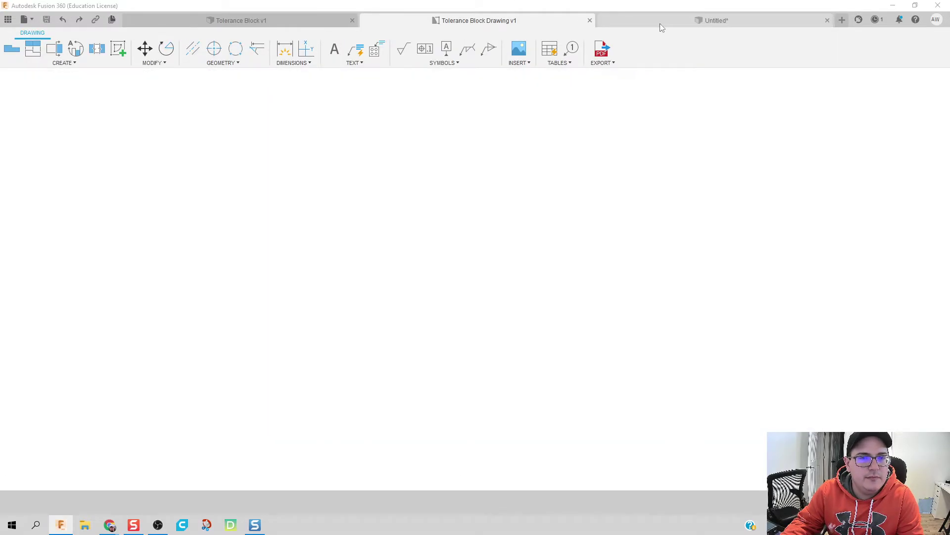
{"action": "left_click", "coordinate": [660, 25]}
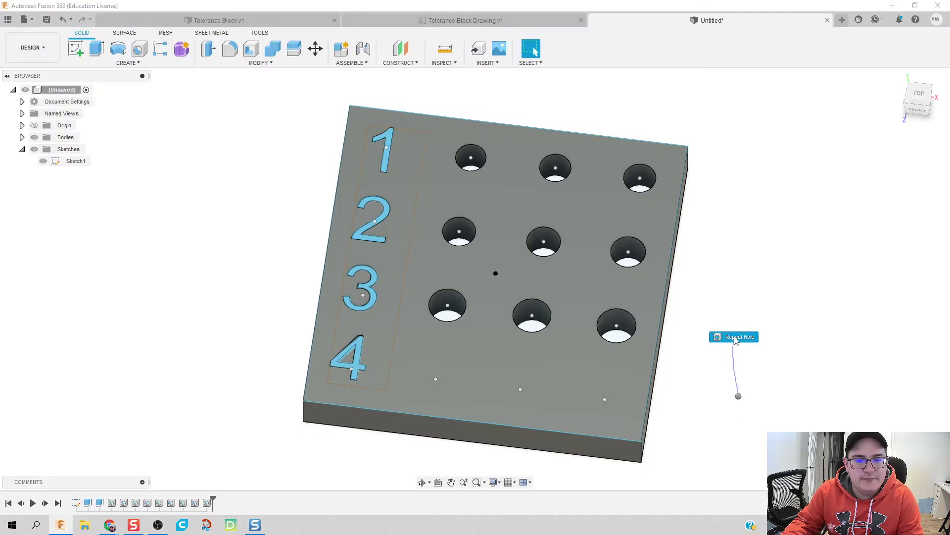
{"action": "left_click", "coordinate": [520, 389]}
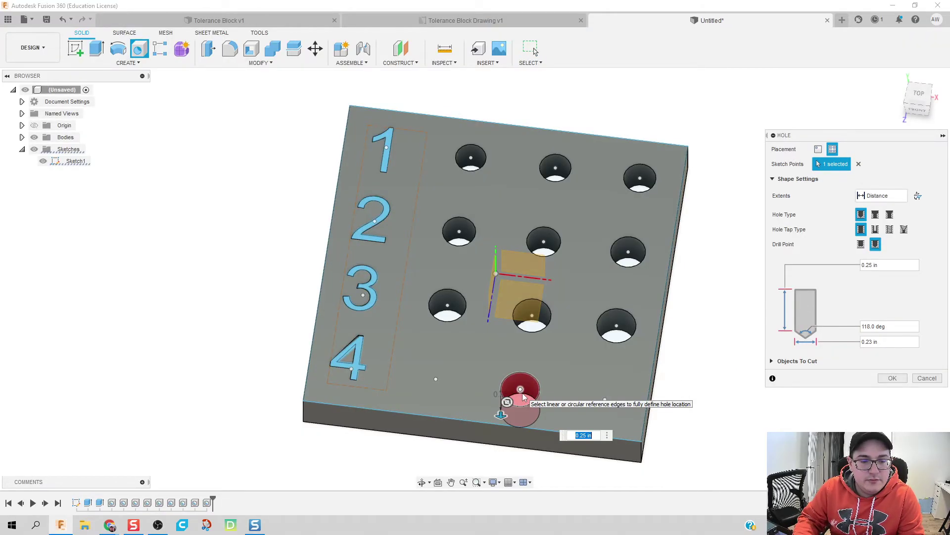
{"action": "key", "text": "Tab"}
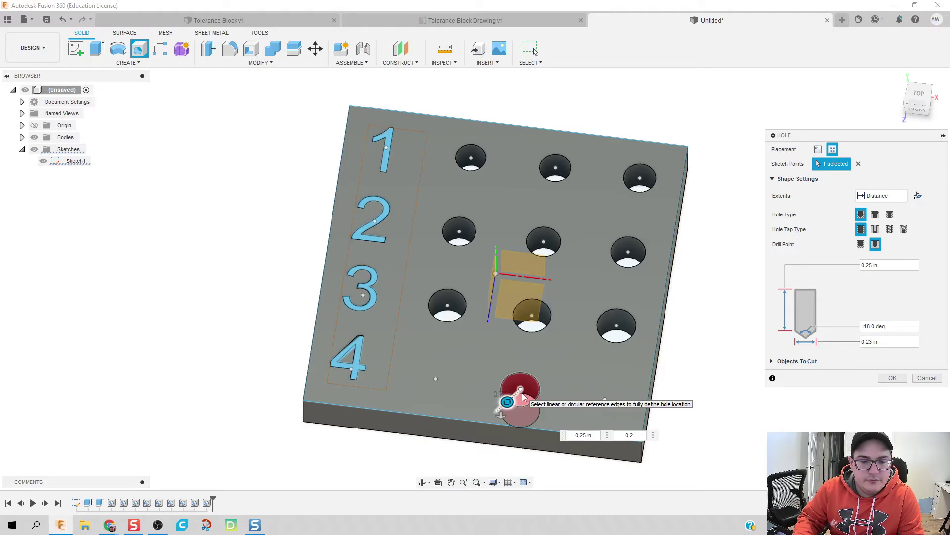
{"action": "key", "text": "Return"}
Create a 0.245 in diameter, 0.25 in deep hole at row 4's first hole point.
{"action": "key", "text": "h"}
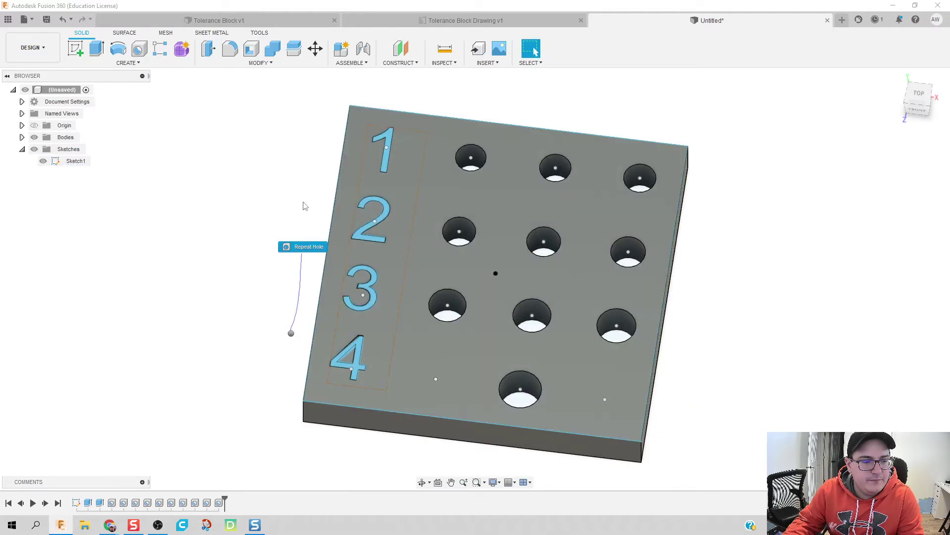
{"action": "left_click", "coordinate": [436, 380]}
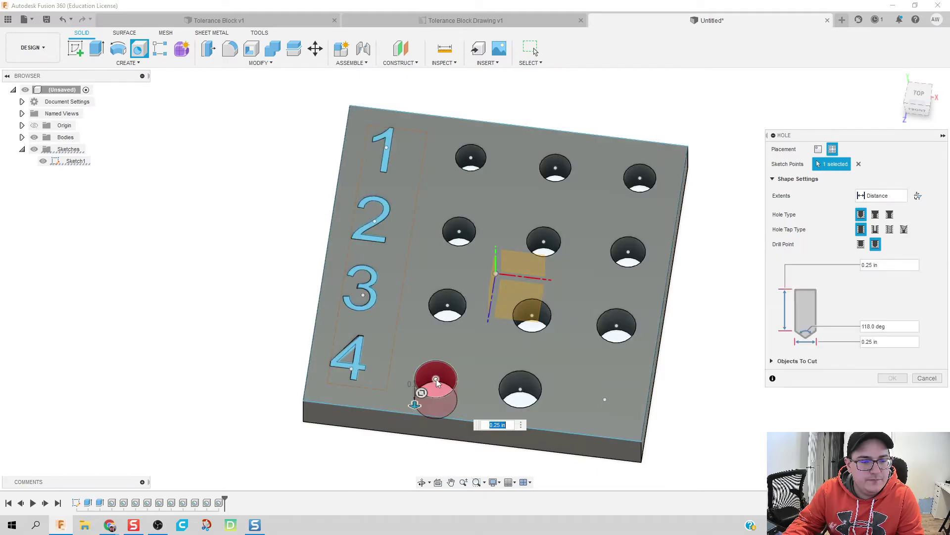
{"action": "key", "text": "Tab"}
{"action": "type", "text": "0.2"}
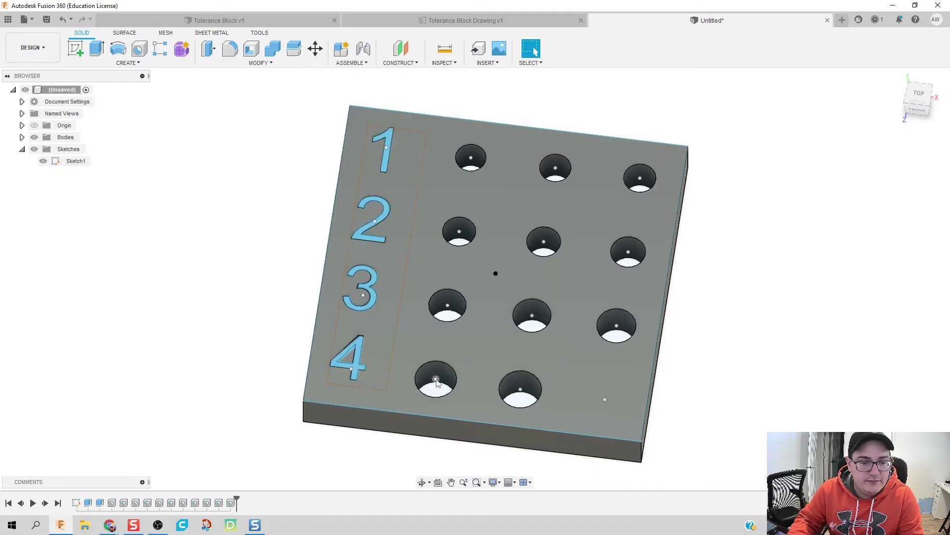
Create a 0.255 in diameter, 0.25 in deep hole at row 4's last hole point and hide Sketch1.
{"action": "key", "text": "h"}
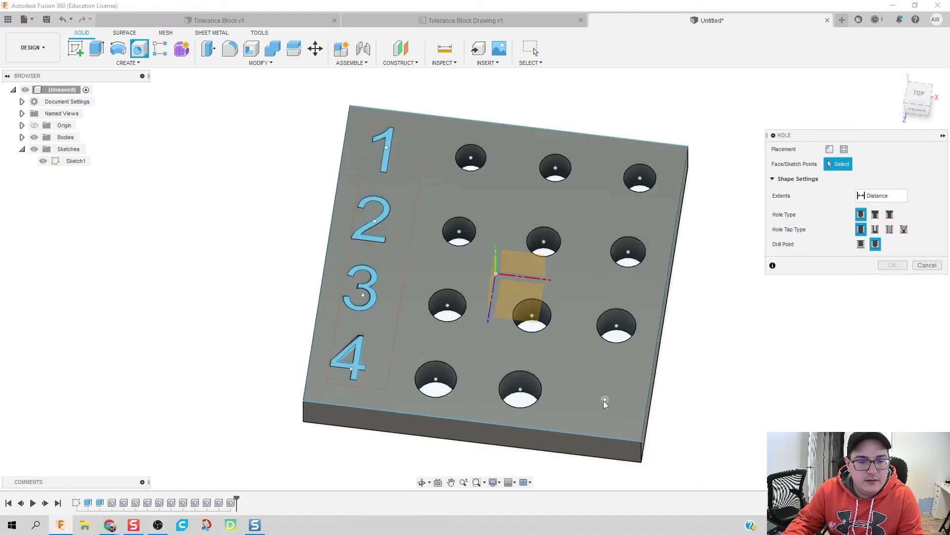
{"action": "left_click", "coordinate": [604, 400]}
{"action": "key", "text": "Tab"}
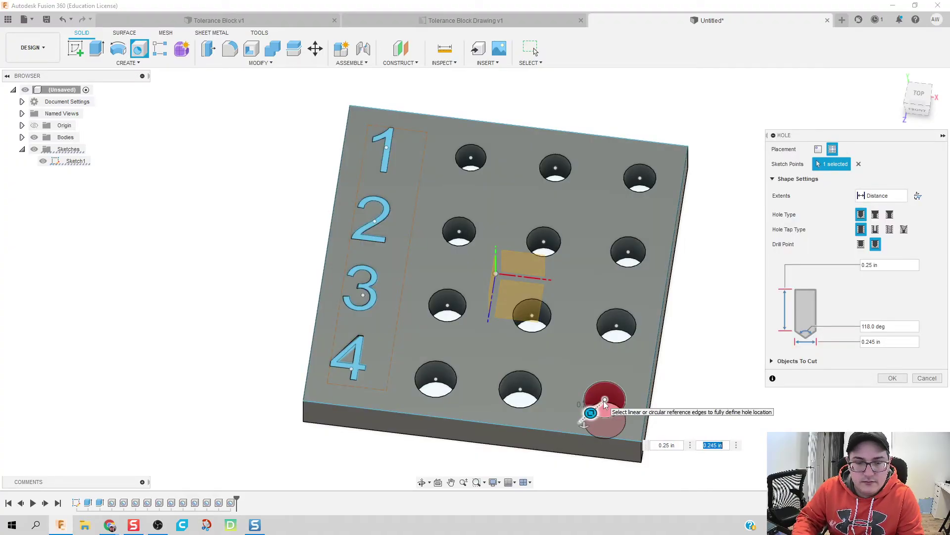
{"action": "type", "text": "0.255"}
{"action": "key", "text": "Return"}
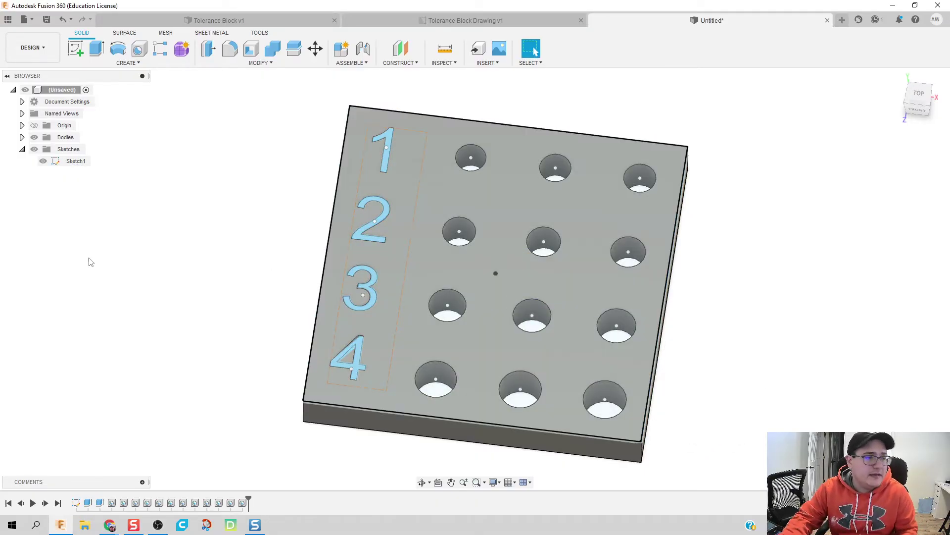
{"action": "left_click", "coordinate": [43, 161]}
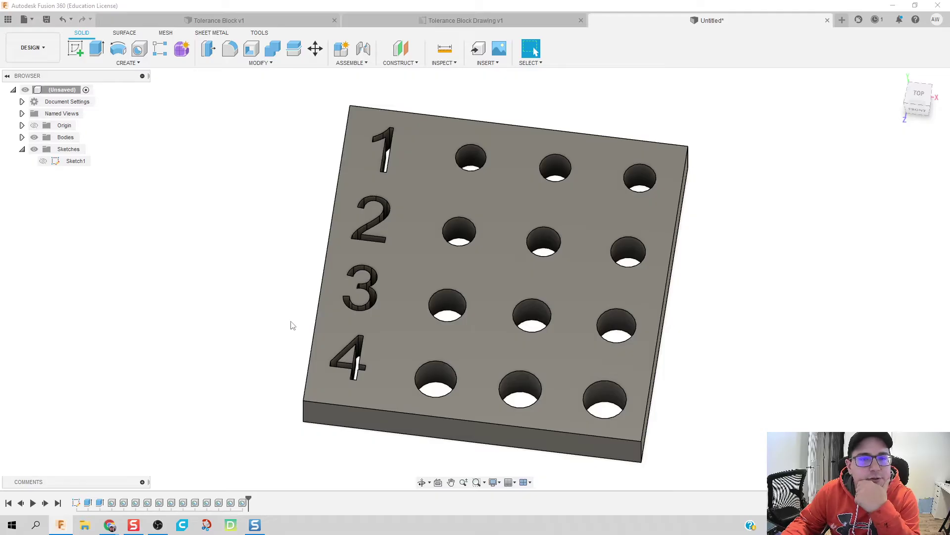
Start a drawing from the design and save the design as Tolerance Block in Admin Project.
{"action": "left_click", "coordinate": [72, 66]}
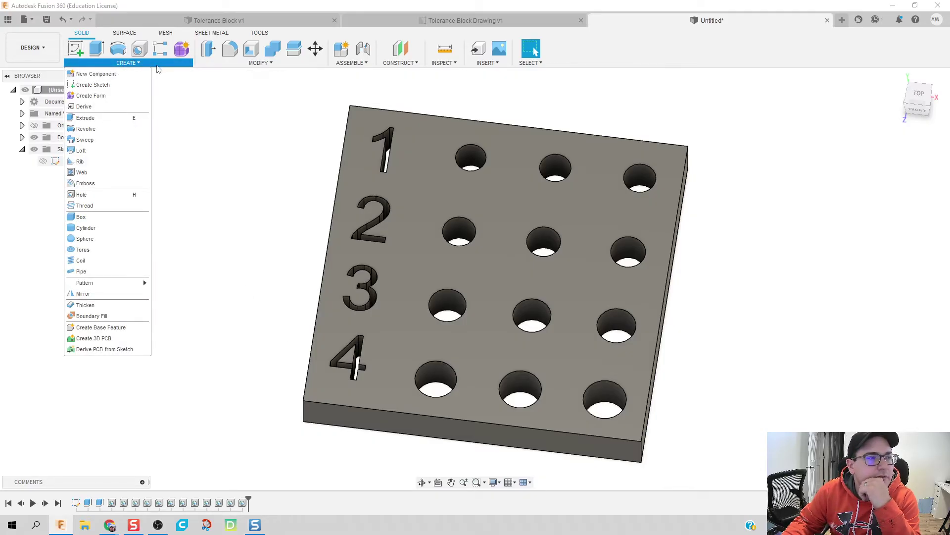
{"action": "left_click", "coordinate": [42, 54]}
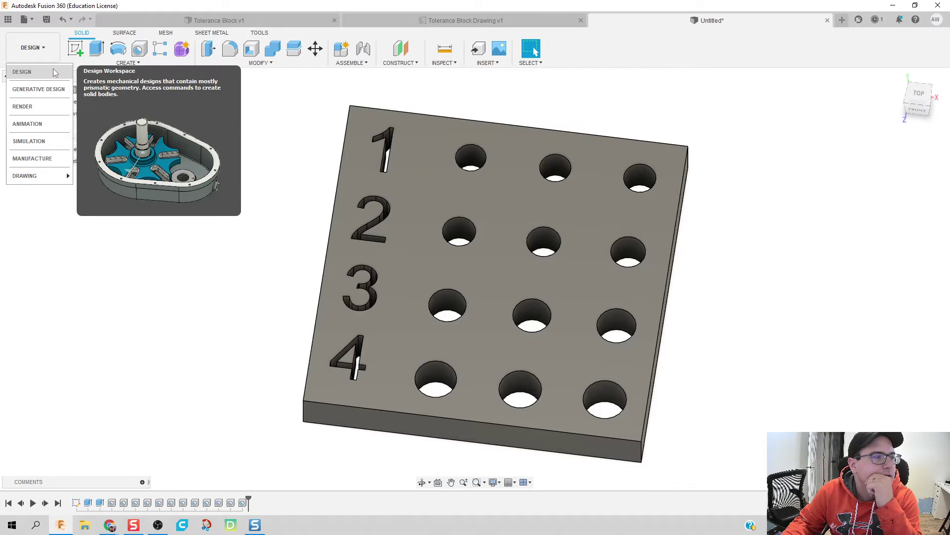
{"action": "mouse_move", "coordinate": [49, 186]}
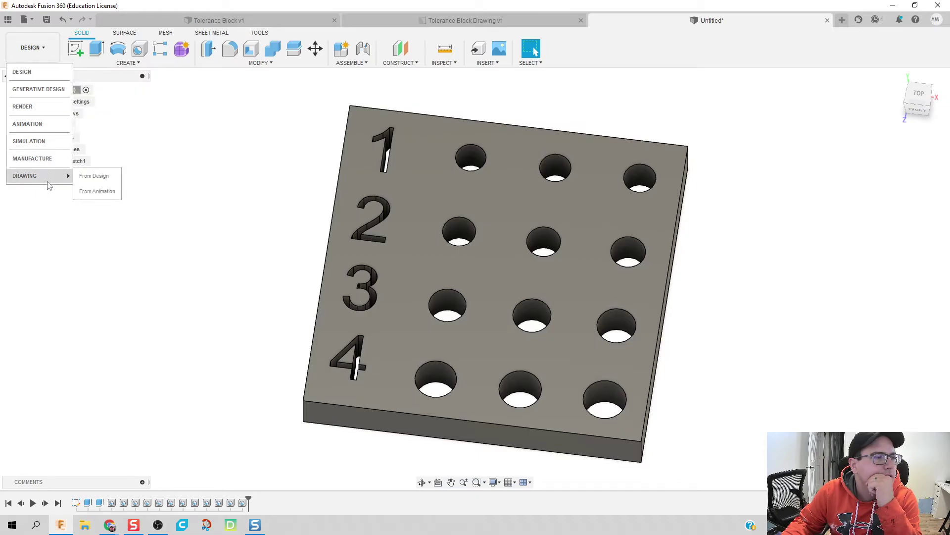
{"action": "left_click", "coordinate": [89, 176]}
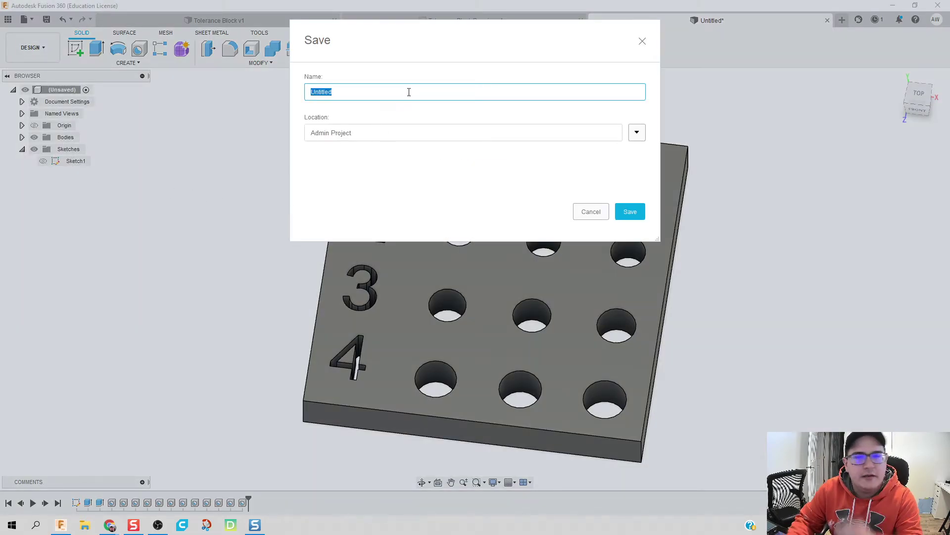
{"action": "type", "text": "Tolerance Block"}
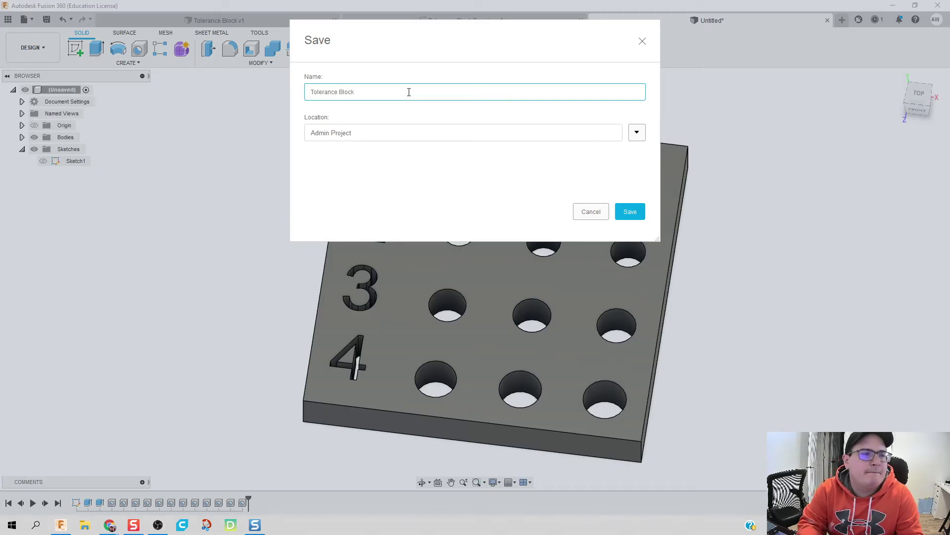
{"action": "key", "text": "Return"}
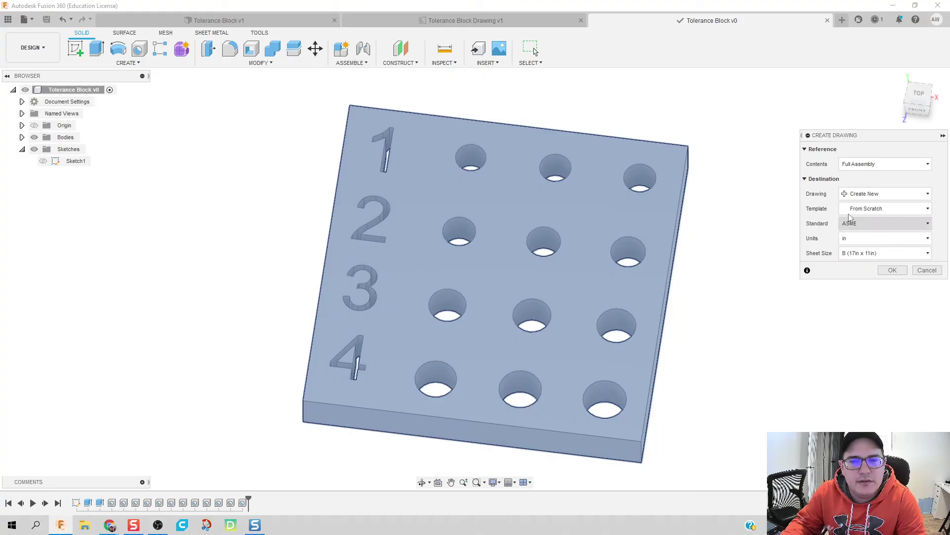
Create a new full-assembly drawing from the WesDel Title Block (ASME) template.
{"action": "left_click", "coordinate": [899, 192]}
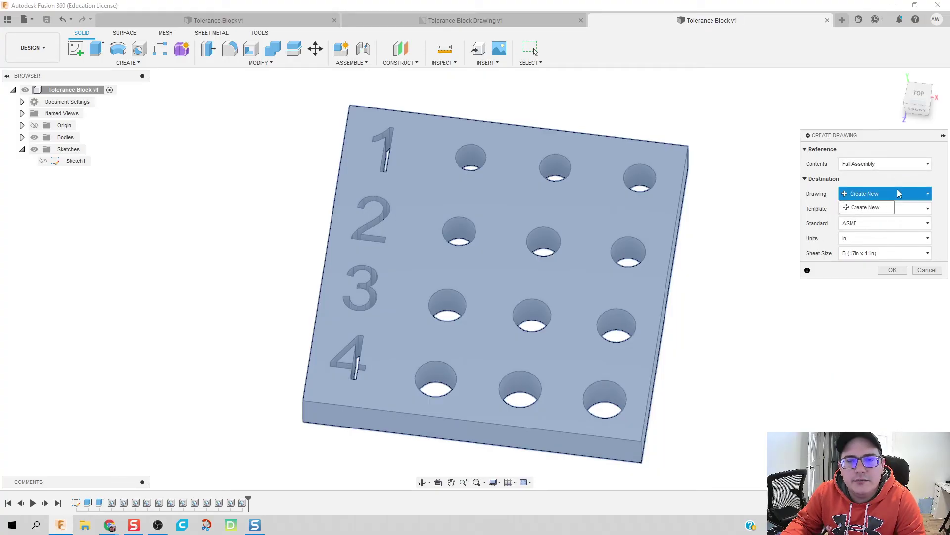
{"action": "left_click", "coordinate": [886, 207]}
{"action": "left_click", "coordinate": [901, 208]}
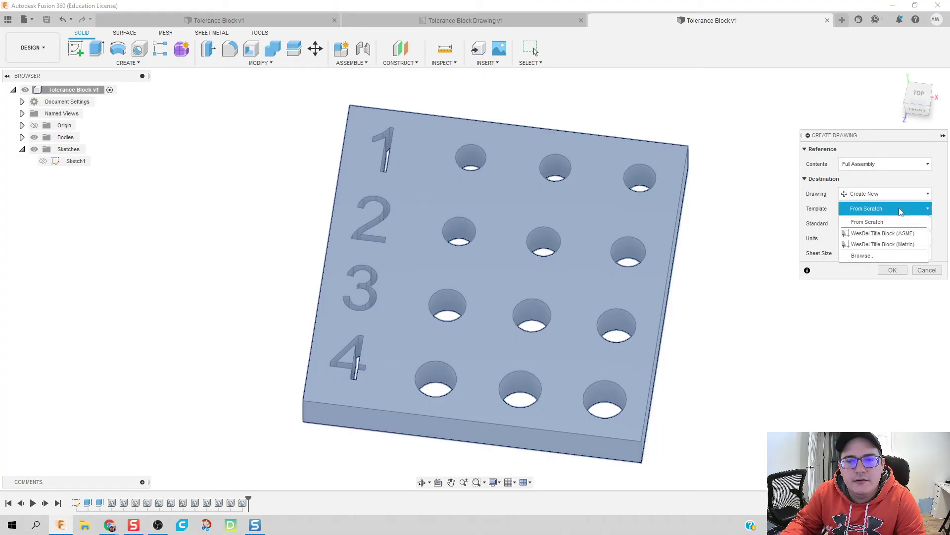
{"action": "left_click", "coordinate": [905, 233]}
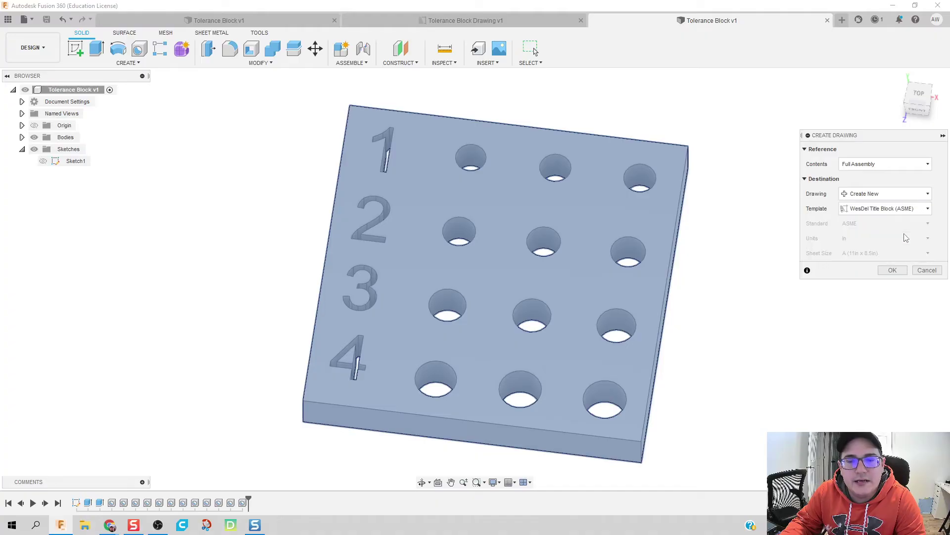
{"action": "left_click", "coordinate": [893, 270]}
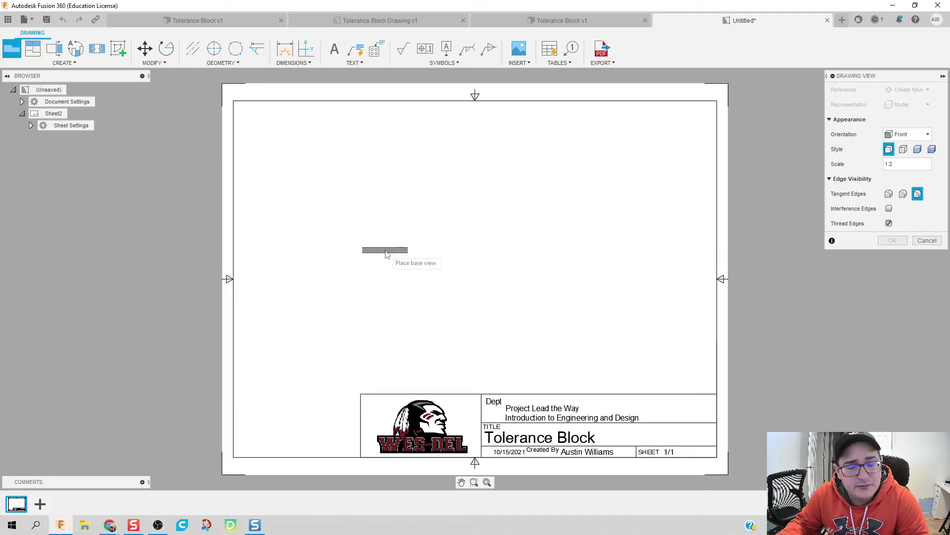
Place a TOP-oriented base view of the block at scale 2 on the sheet above the title block.
{"action": "left_click", "coordinate": [897, 135]}
{"action": "left_click", "coordinate": [901, 166]}
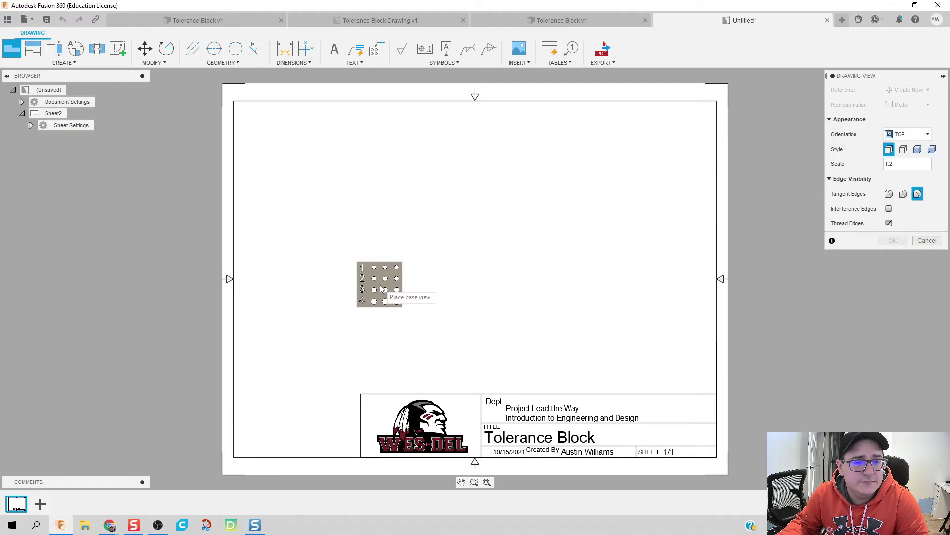
{"action": "left_click", "coordinate": [912, 164]}
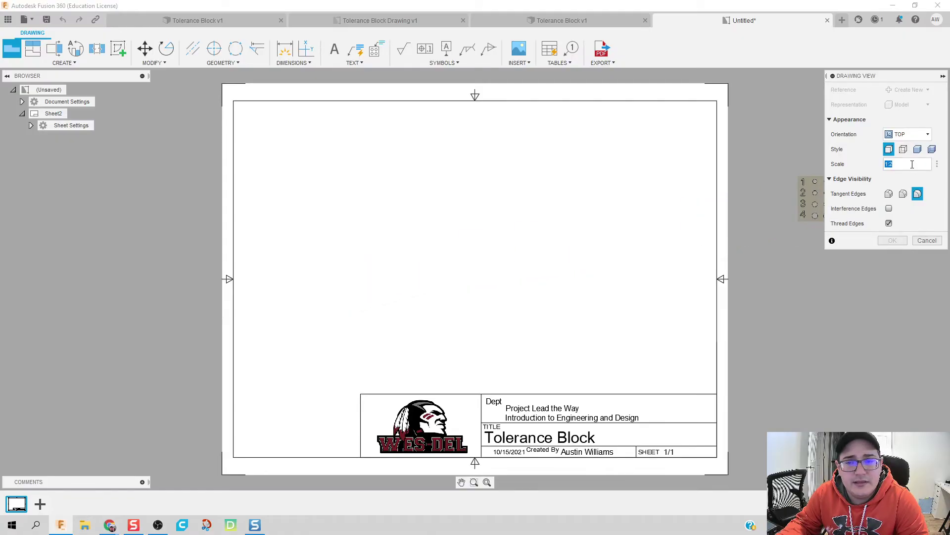
{"action": "type", "text": "2"}
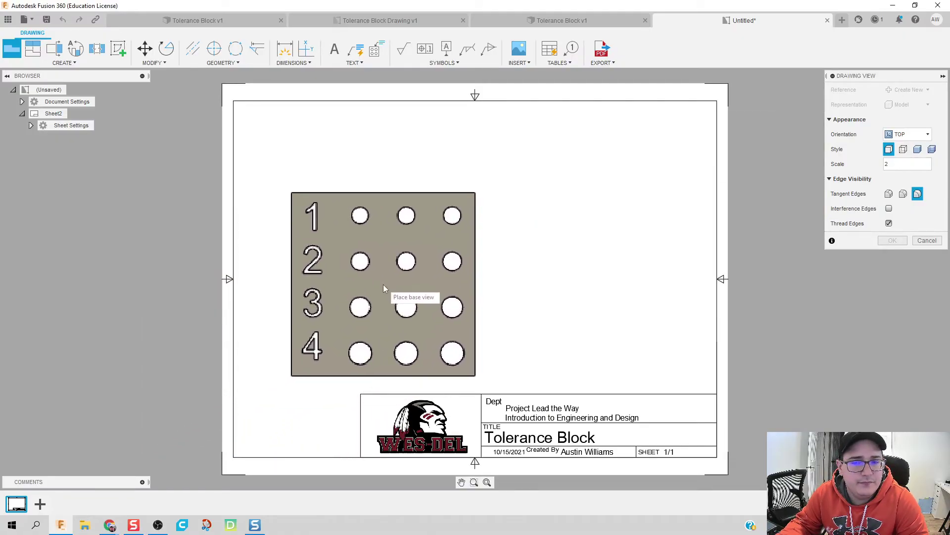
{"action": "left_click", "coordinate": [385, 288]}
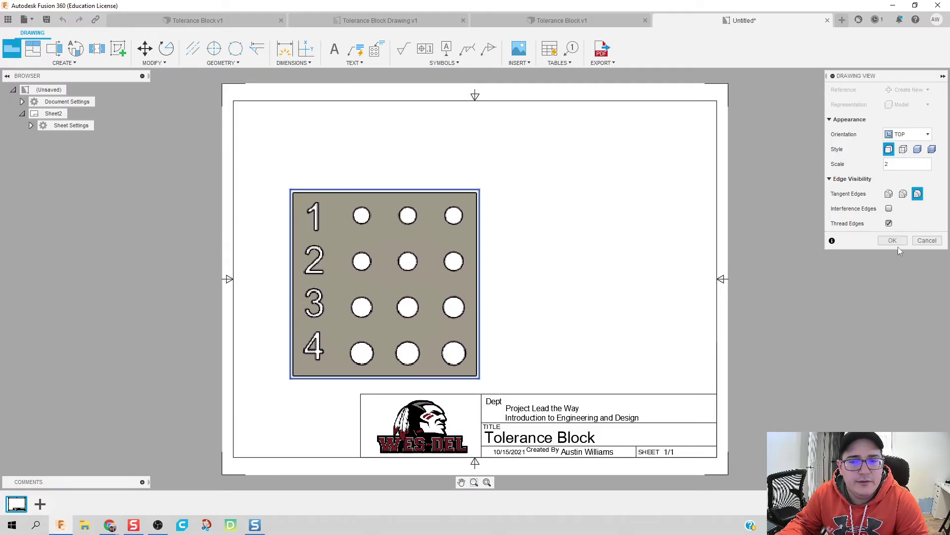
{"action": "left_click", "coordinate": [892, 242]}
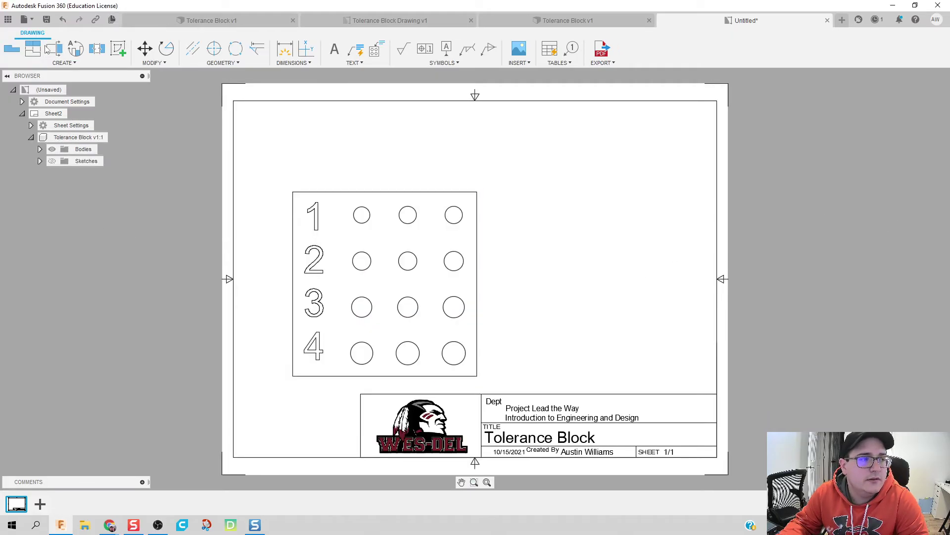
Project an edge view above the base view and an isometric view diagonally up from it.
{"action": "left_click", "coordinate": [32, 48]}
{"action": "left_click", "coordinate": [364, 258]}
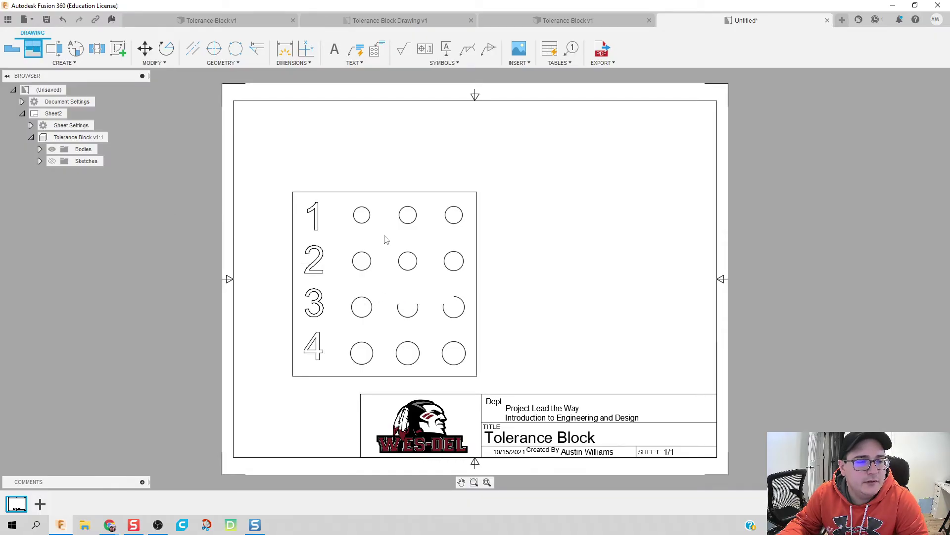
{"action": "left_click", "coordinate": [391, 153]}
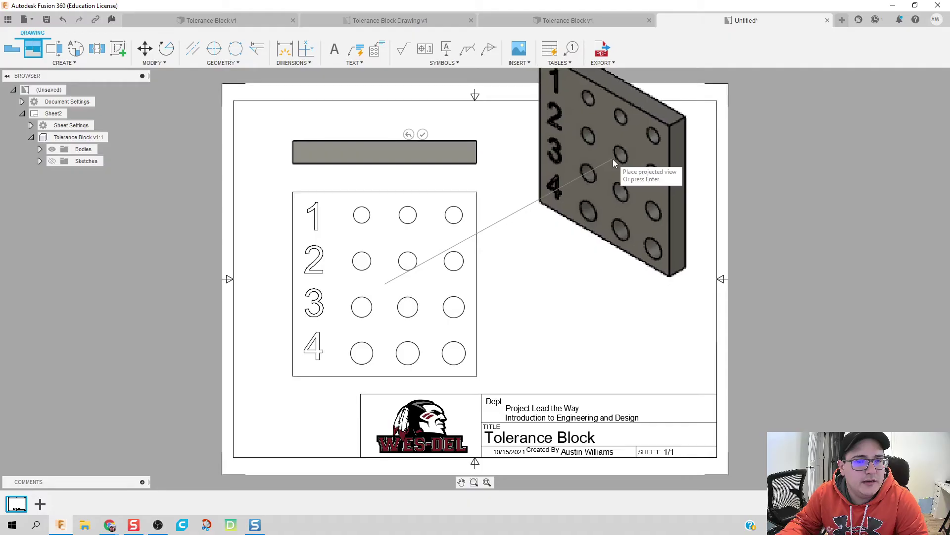
{"action": "left_click", "coordinate": [621, 158]}
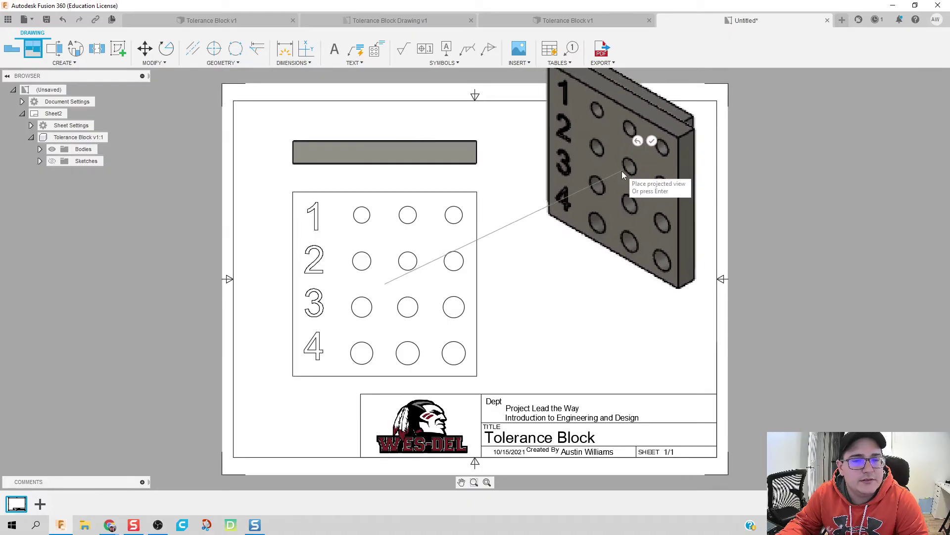
{"action": "key", "text": "Return"}
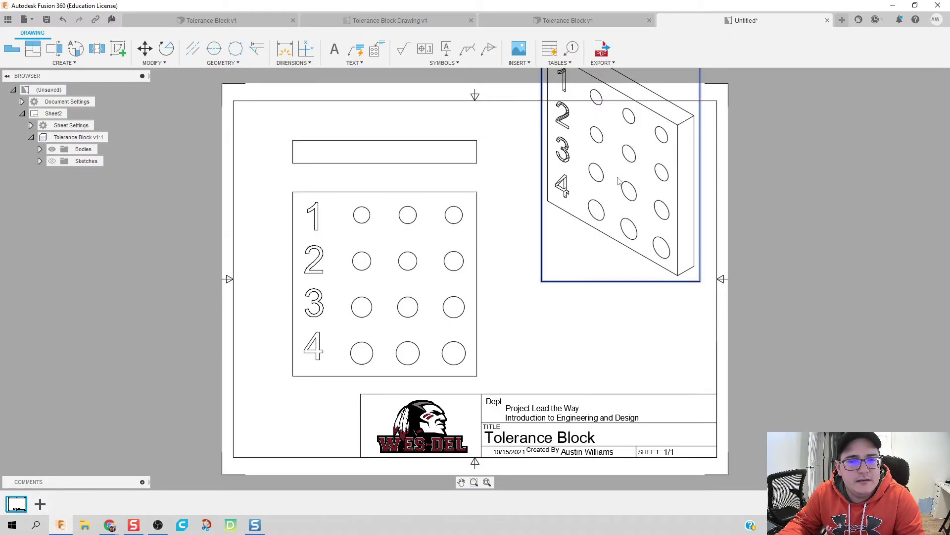
Move the isometric view down inside the sheet border and set its style to shaded.
{"action": "left_click_drag", "start_coordinate": [618, 181], "coordinate": [618, 240]}
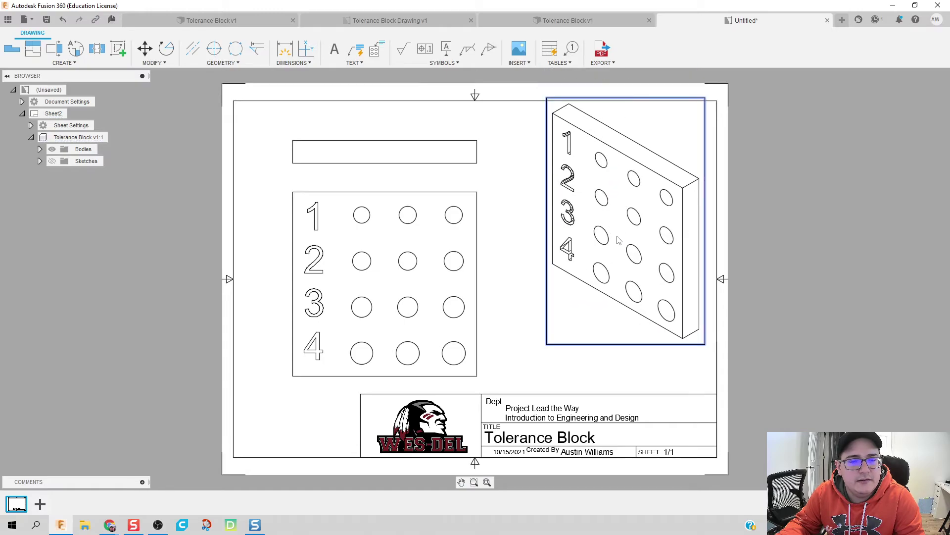
{"action": "double_click", "coordinate": [619, 241]}
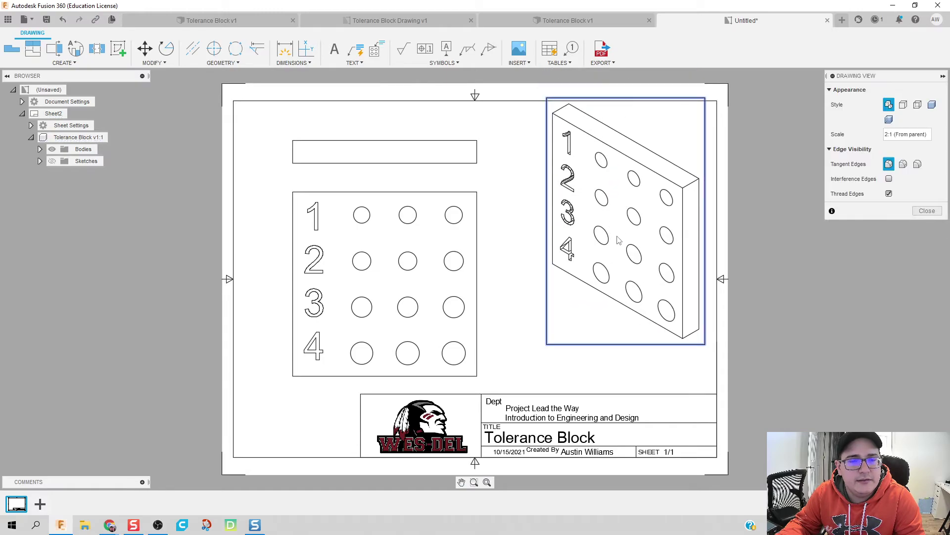
{"action": "left_click", "coordinate": [933, 105]}
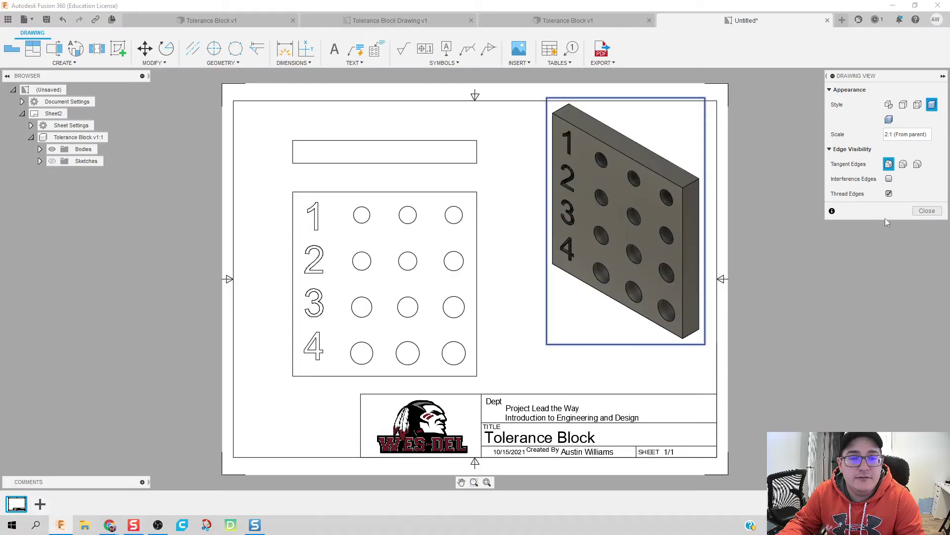
{"action": "left_click", "coordinate": [928, 211]}
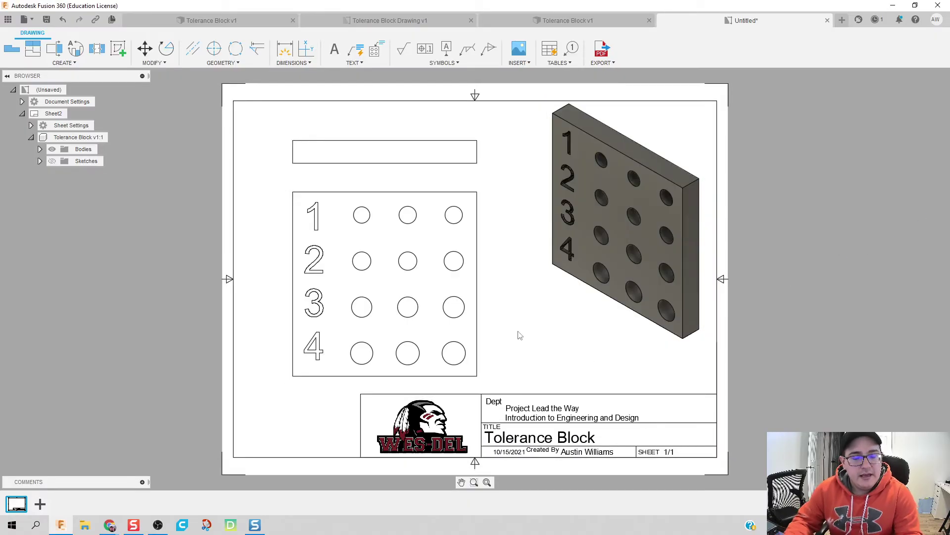
Dimension the block's thickness on the edge view and its overall width and height on the front-facing hole view.
{"action": "key", "text": "d"}
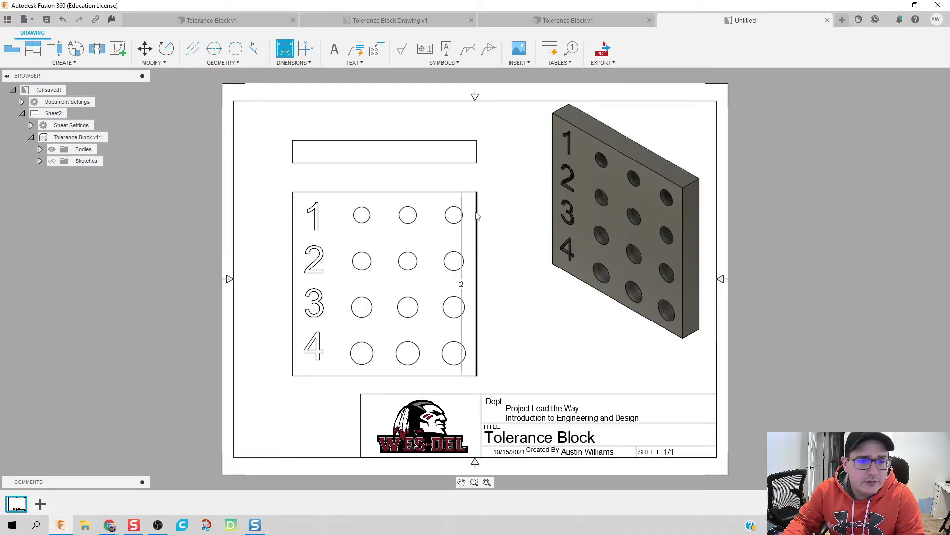
{"action": "left_click", "coordinate": [477, 154]}
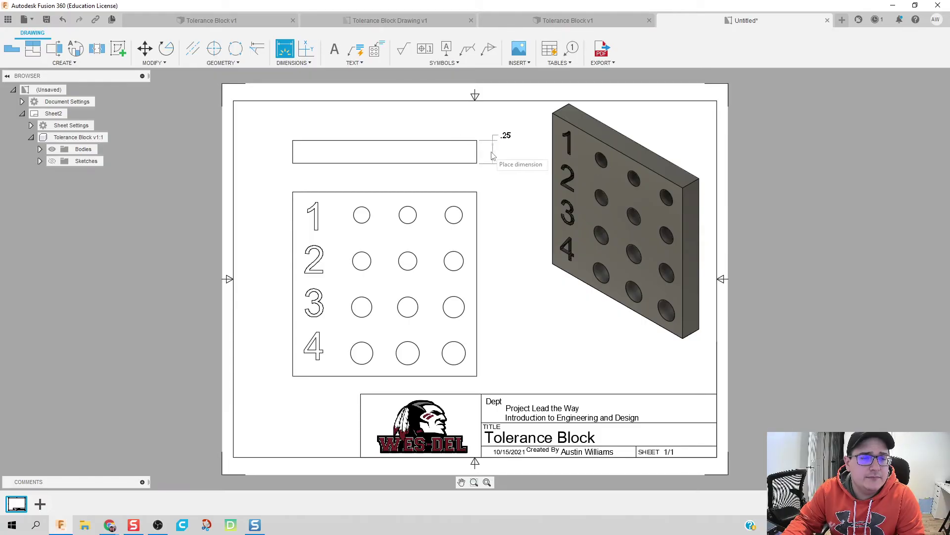
{"action": "left_click", "coordinate": [495, 148]}
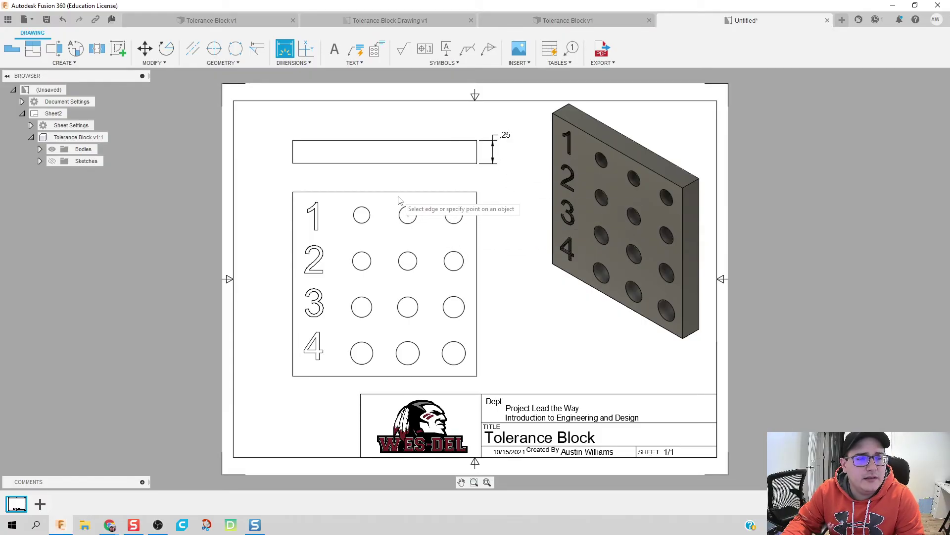
{"action": "left_click", "coordinate": [447, 192]}
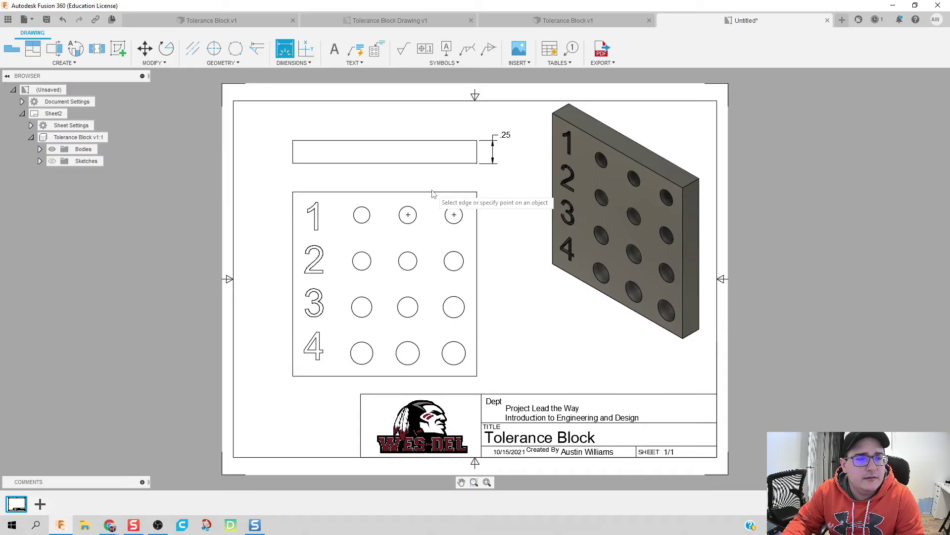
{"action": "left_click", "coordinate": [434, 178]}
{"action": "left_click", "coordinate": [292, 243]}
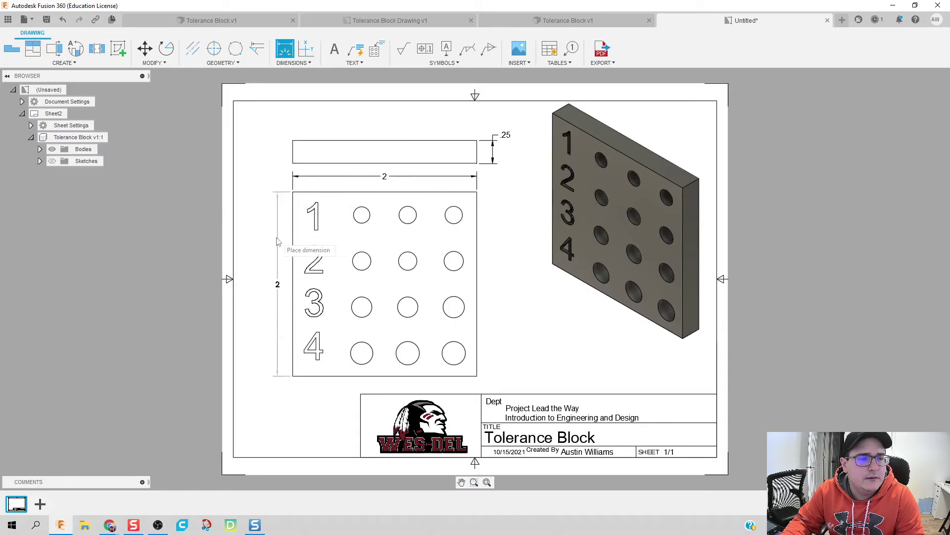
{"action": "left_click", "coordinate": [271, 282]}
Dimension the diameter of the middle hole in row 1, placing the text outside the block's edge.
{"action": "left_click", "coordinate": [416, 216]}
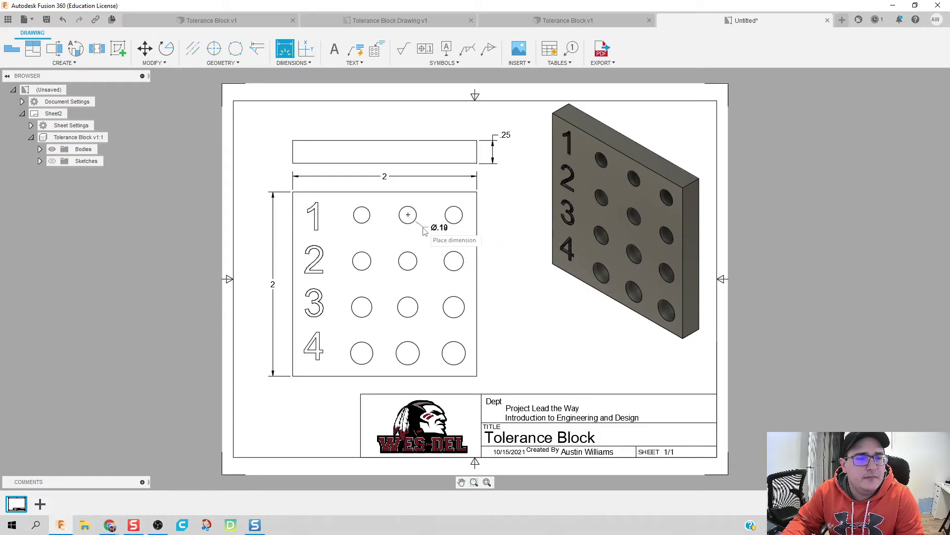
{"action": "left_click", "coordinate": [489, 247]}
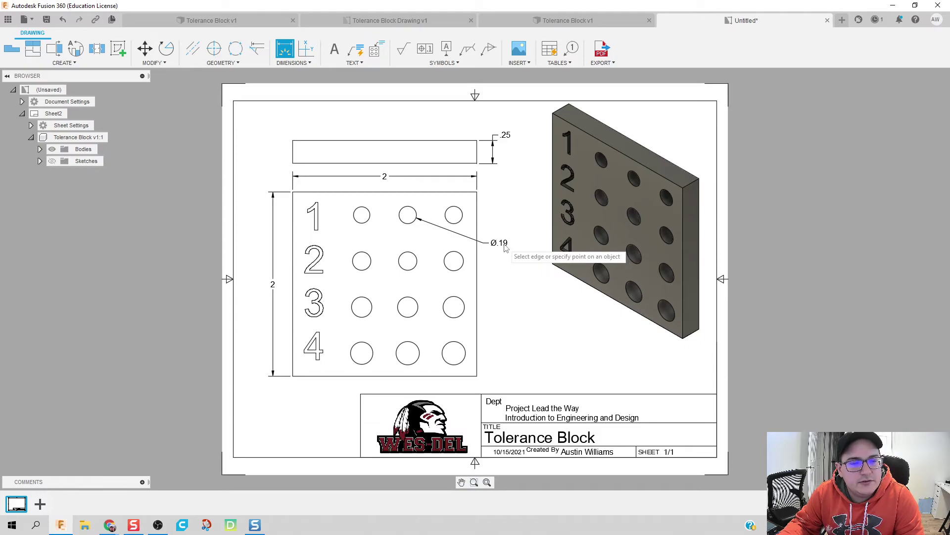
{"action": "key", "text": "Escape"}
Set the row 1 hole diameter dimension to 0.123 linear precision with a symmetrical tolerance of 0.005.
{"action": "double_click", "coordinate": [503, 243]}
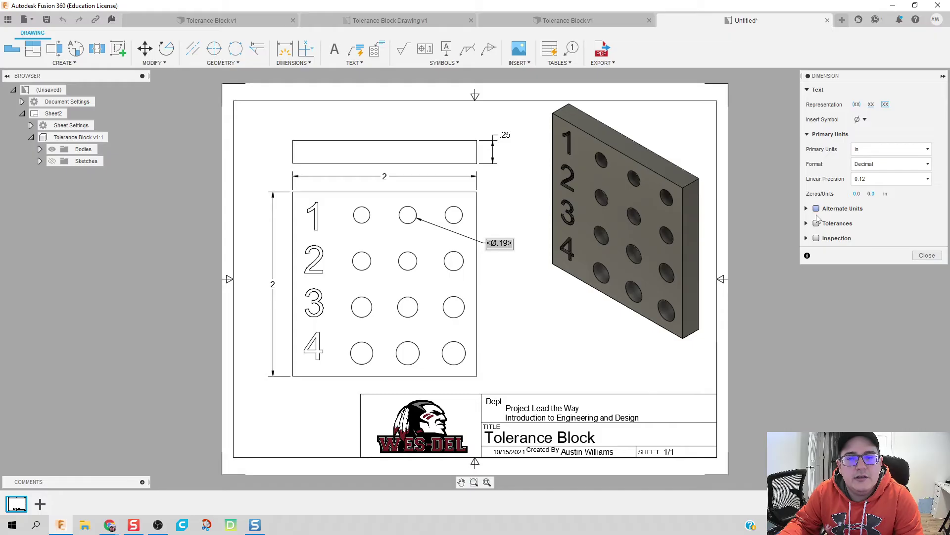
{"action": "left_click", "coordinate": [892, 180]}
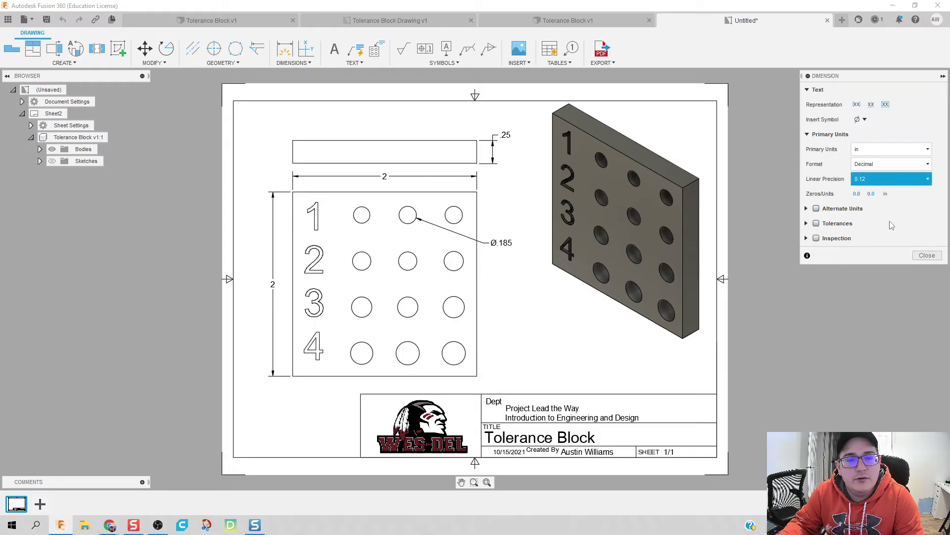
{"action": "left_click", "coordinate": [891, 225]}
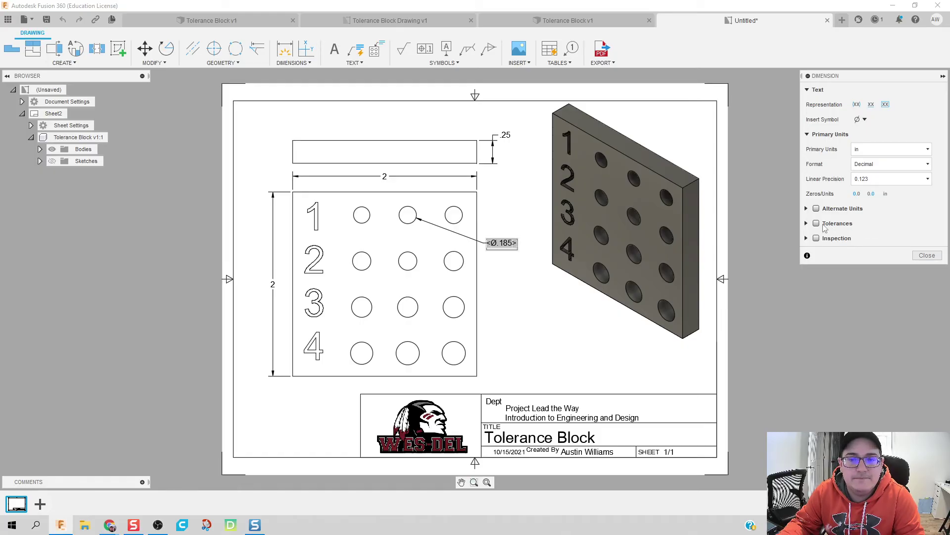
{"action": "left_click", "coordinate": [817, 223]}
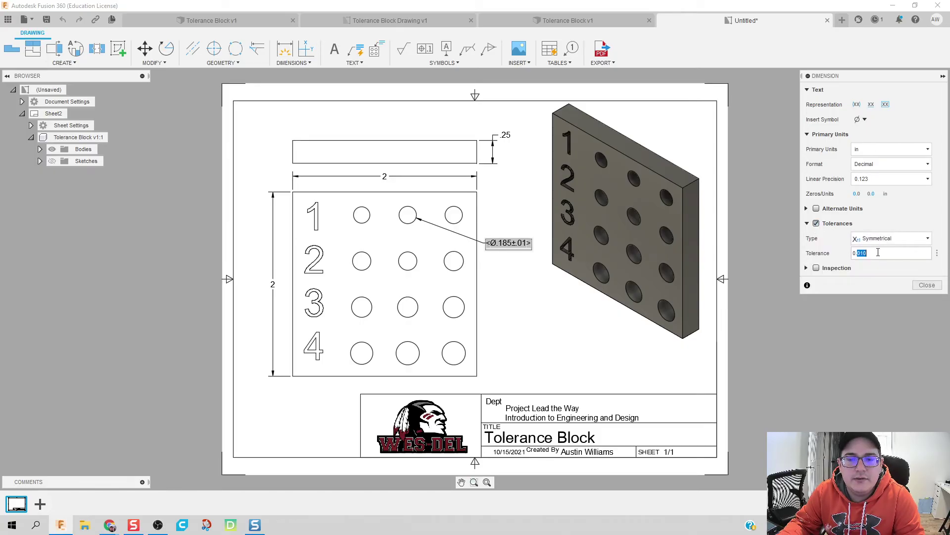
{"action": "type", "text": "0."}
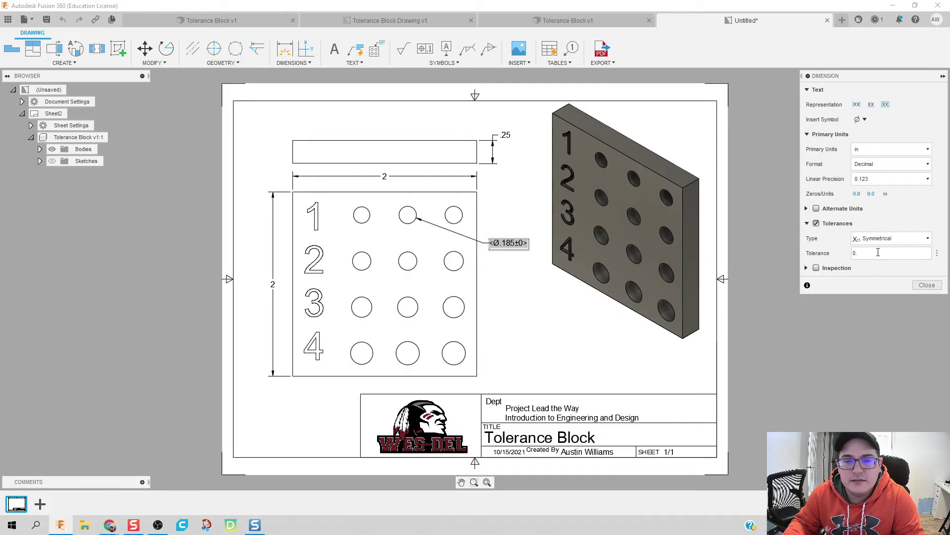
{"action": "type", "text": "005"}
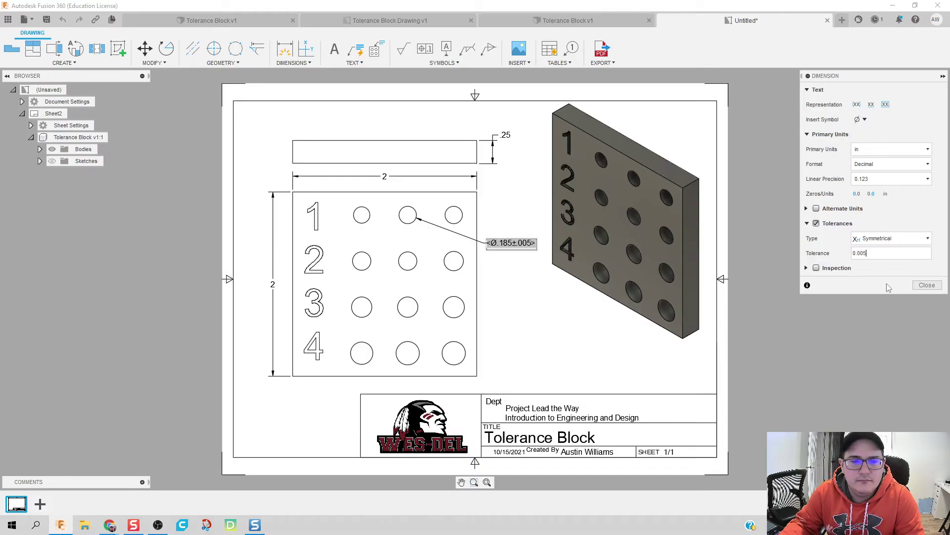
{"action": "left_click", "coordinate": [927, 286]}
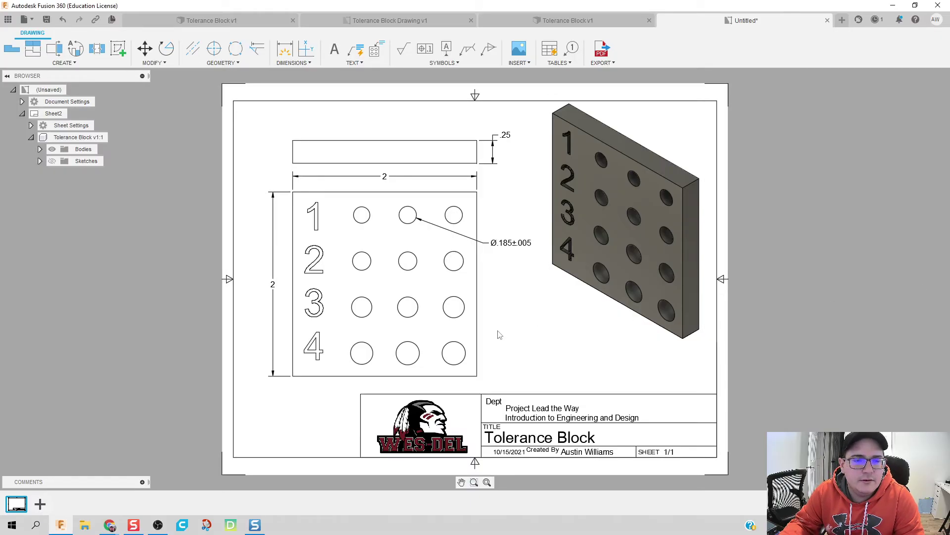
Dimension the diameters of the middle holes in rows 2, 3 and 4, with all dimension texts outside the block.
{"action": "key", "text": "d"}
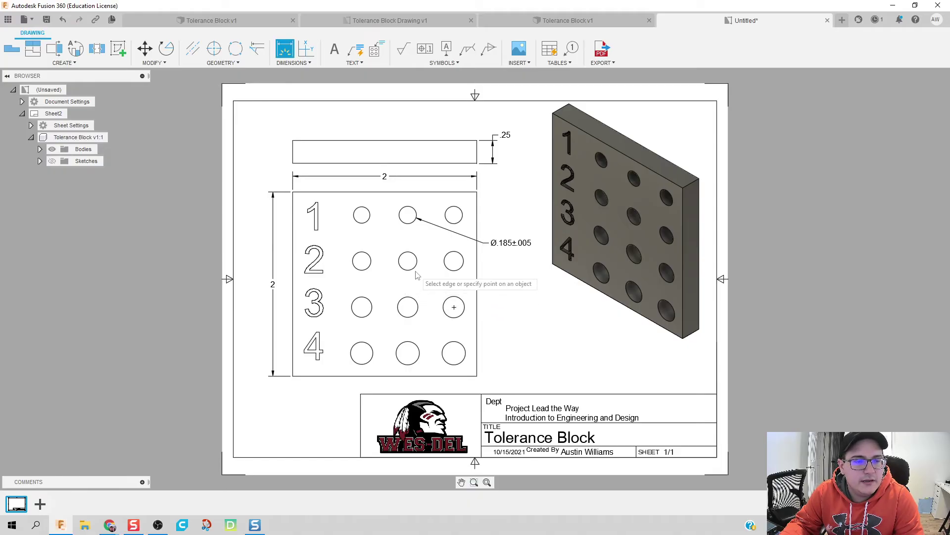
{"action": "left_click", "coordinate": [401, 265]}
{"action": "left_click", "coordinate": [499, 298]}
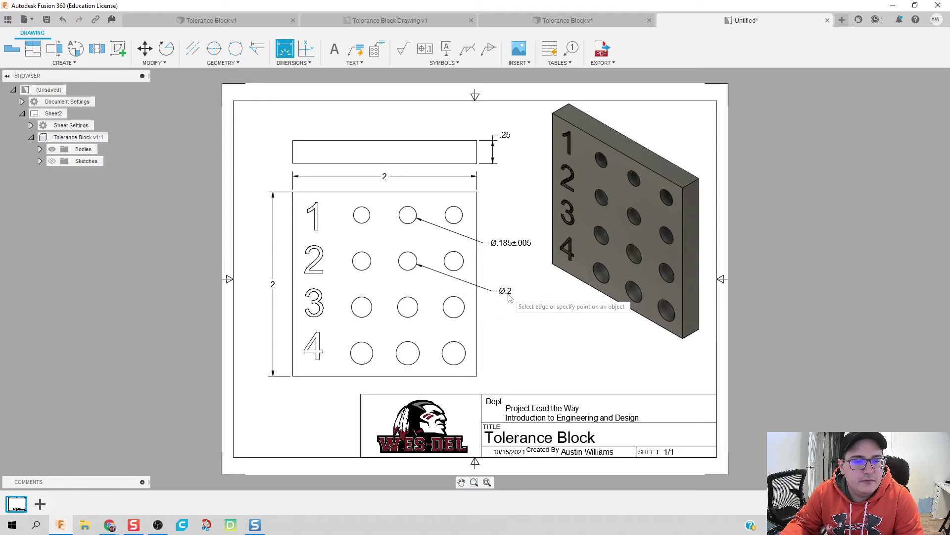
{"action": "left_click", "coordinate": [401, 315]}
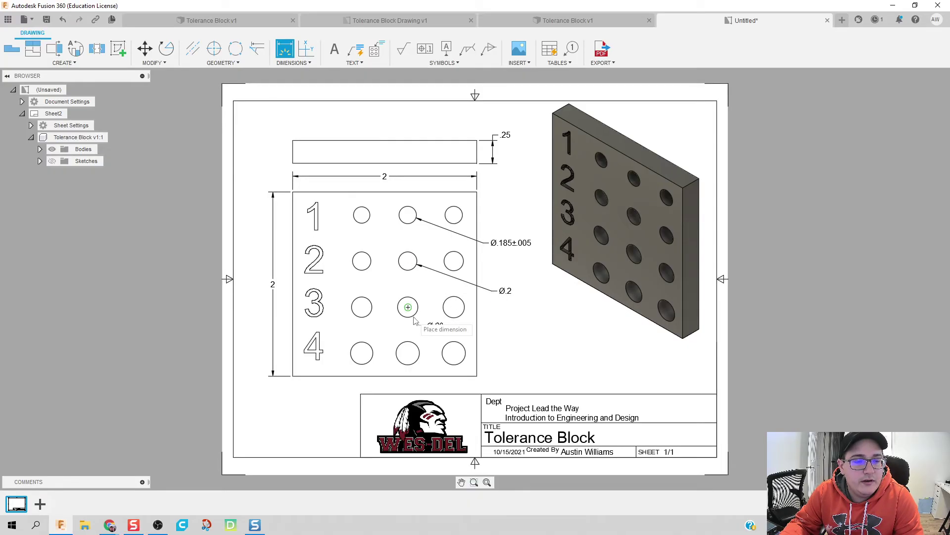
{"action": "left_click", "coordinate": [492, 328]}
{"action": "left_click", "coordinate": [417, 347]}
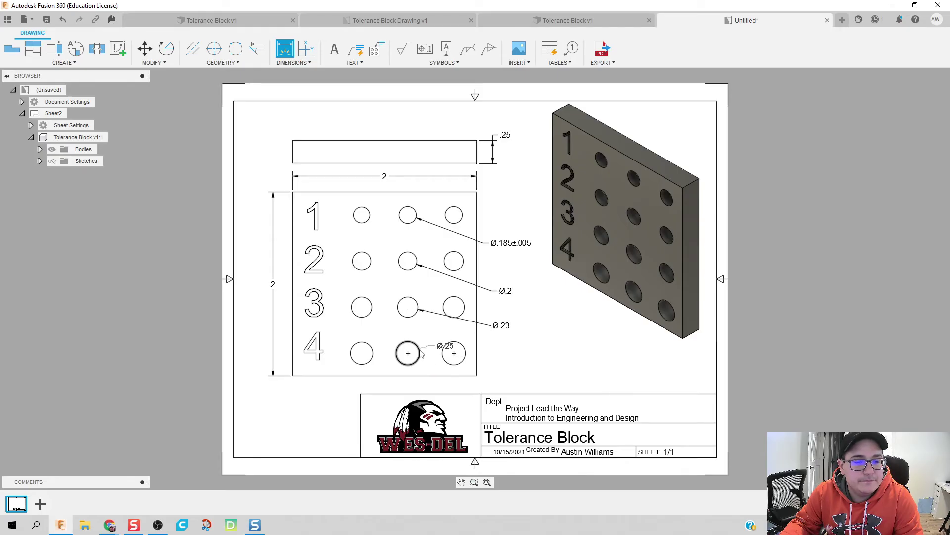
{"action": "left_click", "coordinate": [443, 334]}
{"action": "key", "text": "Escape"}
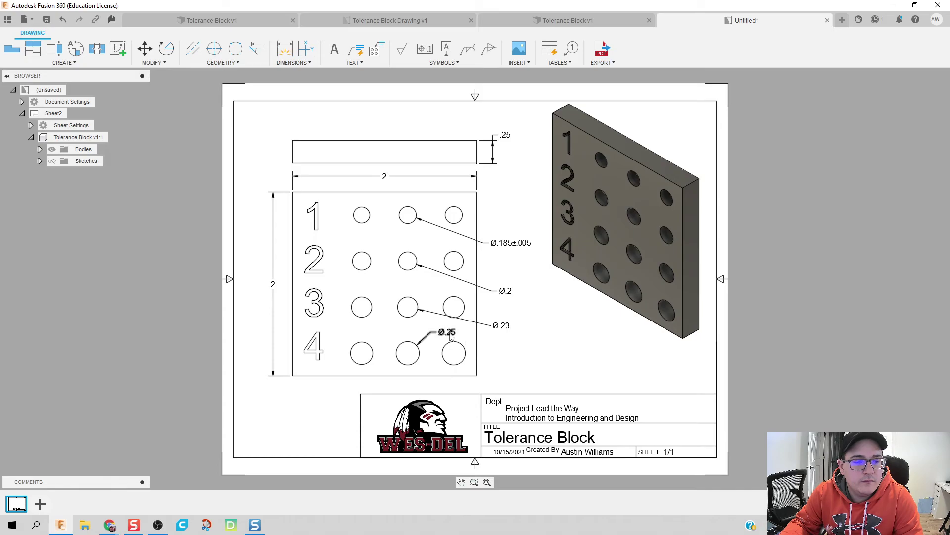
{"action": "left_click", "coordinate": [447, 335]}
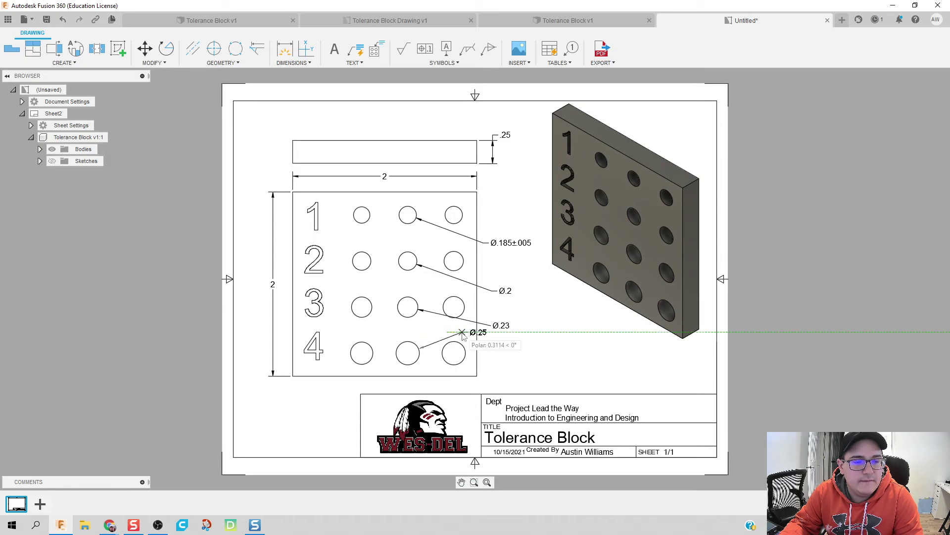
{"action": "left_click", "coordinate": [489, 384]}
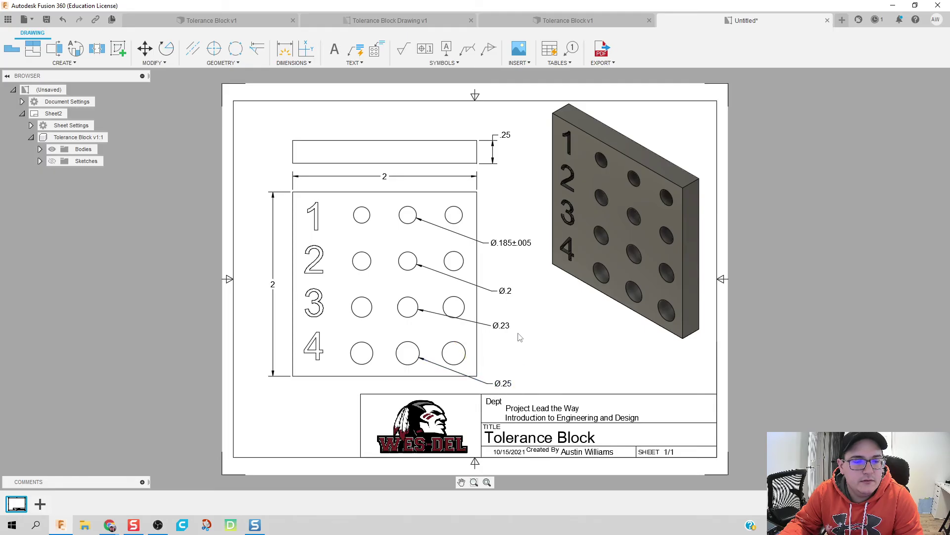
Give the row 2 hole diameter dimension 0.123 linear precision and a symmetrical tolerance of 0.005.
{"action": "double_click", "coordinate": [504, 293]}
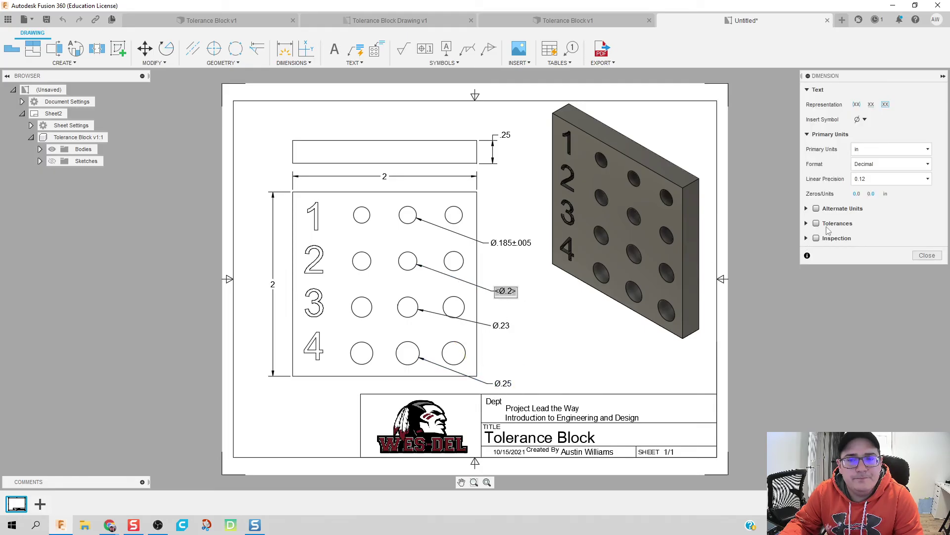
{"action": "left_click", "coordinate": [878, 178]}
{"action": "left_click", "coordinate": [878, 228]}
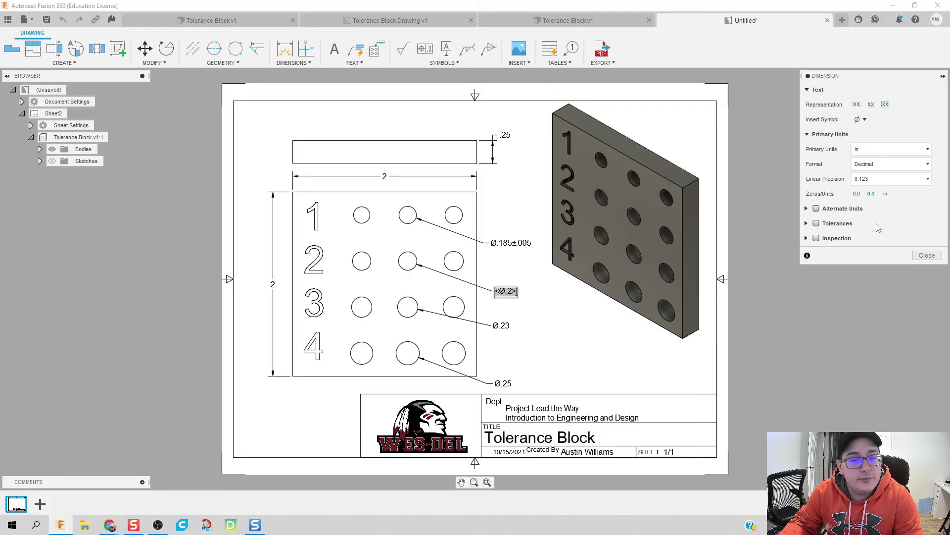
{"action": "left_click", "coordinate": [816, 224]}
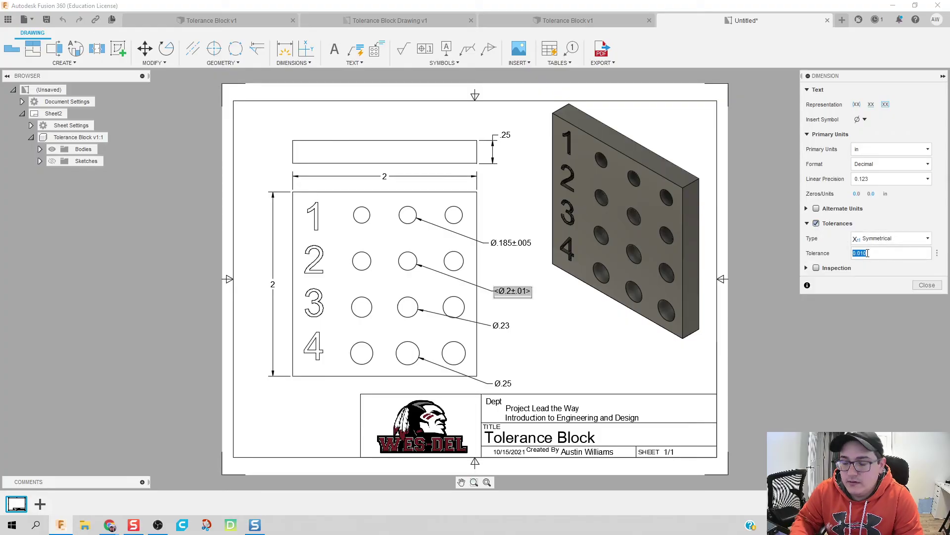
{"action": "type", "text": "0.005"}
{"action": "key", "text": "Return"}
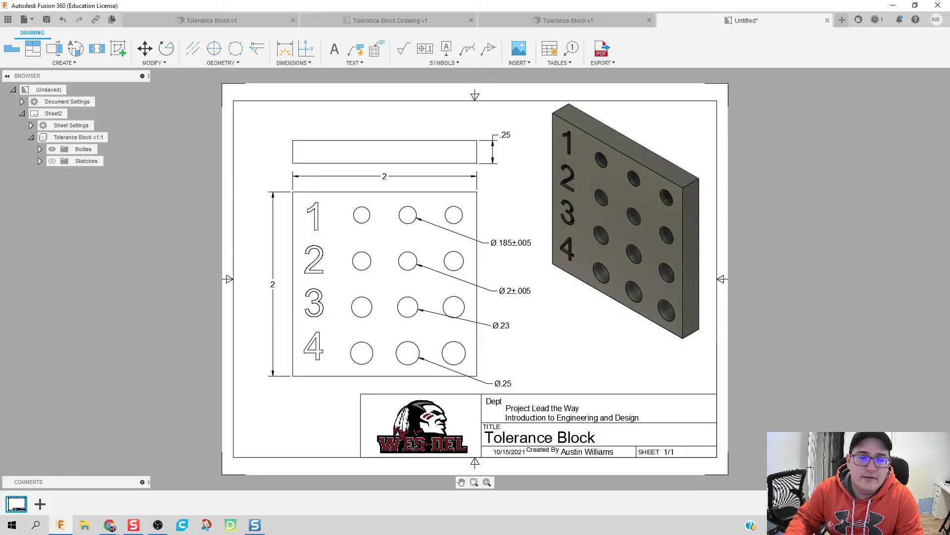
Give the row 3 hole diameter dimension 0.123 linear precision and a symmetrical tolerance of 0.005.
{"action": "double_click", "coordinate": [507, 329]}
{"action": "left_click", "coordinate": [889, 179]}
{"action": "left_click", "coordinate": [877, 225]}
{"action": "left_click", "coordinate": [817, 224]}
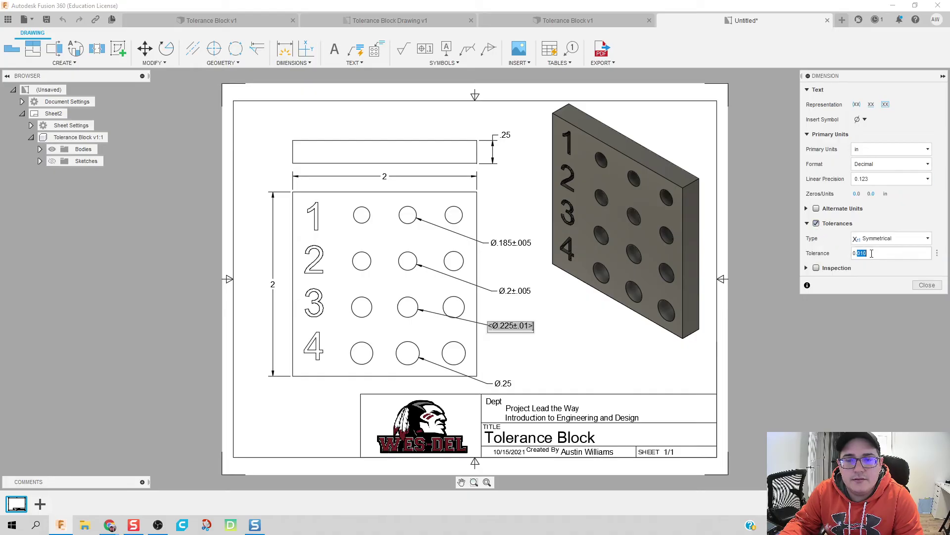
{"action": "type", "text": "005"}
{"action": "key", "text": "Return"}
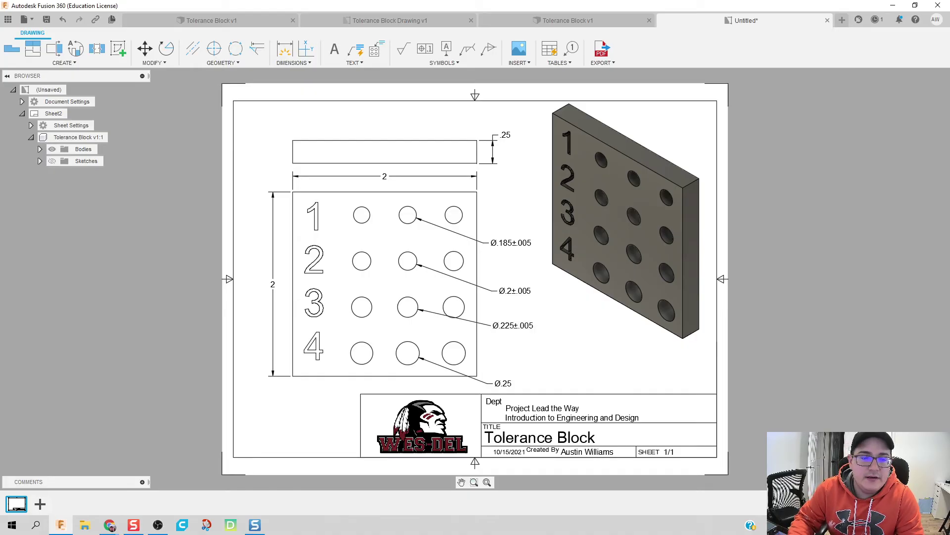
Give the row 4 hole diameter dimension 0.123 linear precision and a symmetrical tolerance of 0.005.
{"action": "double_click", "coordinate": [504, 385]}
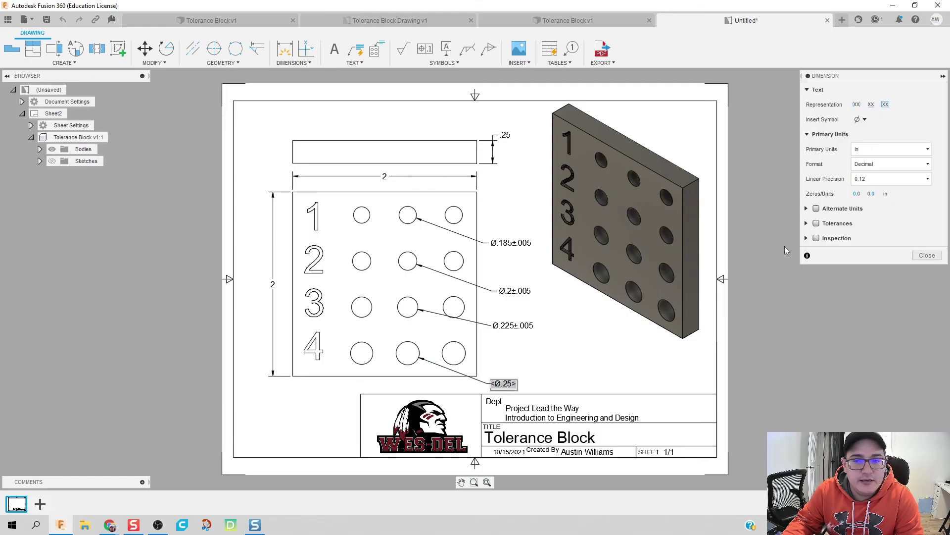
{"action": "left_click", "coordinate": [876, 179]}
{"action": "left_click", "coordinate": [874, 232]}
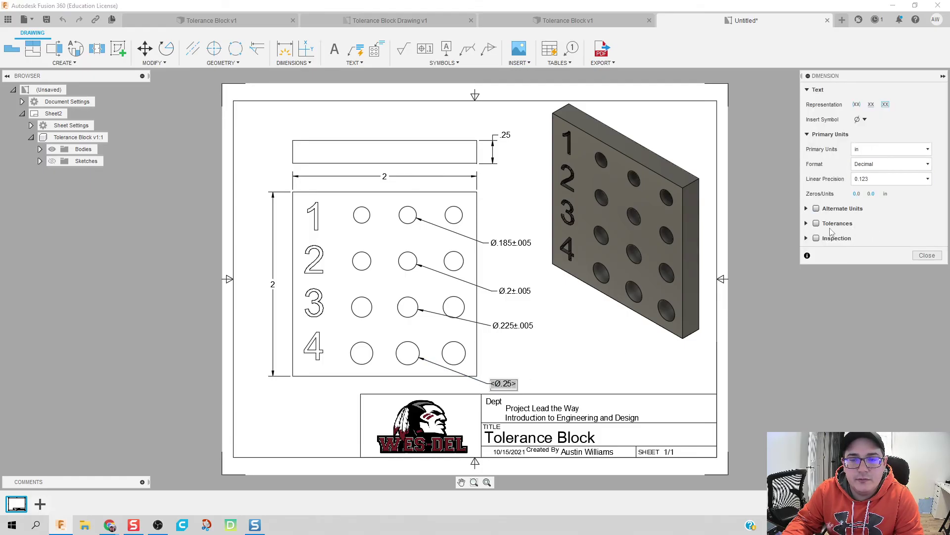
{"action": "left_click", "coordinate": [816, 223]}
{"action": "double_click", "coordinate": [874, 254]}
{"action": "type", "text": "005"}
{"action": "key", "text": "Return"}
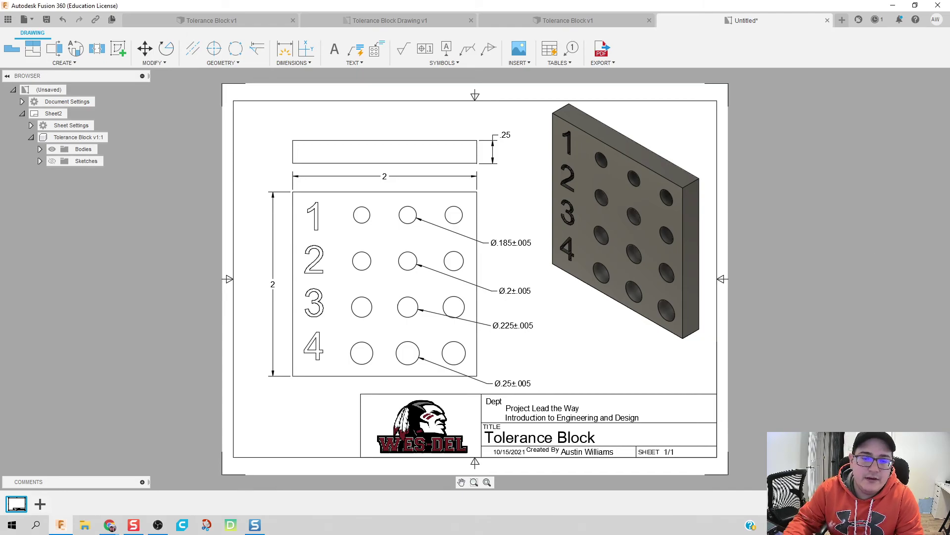